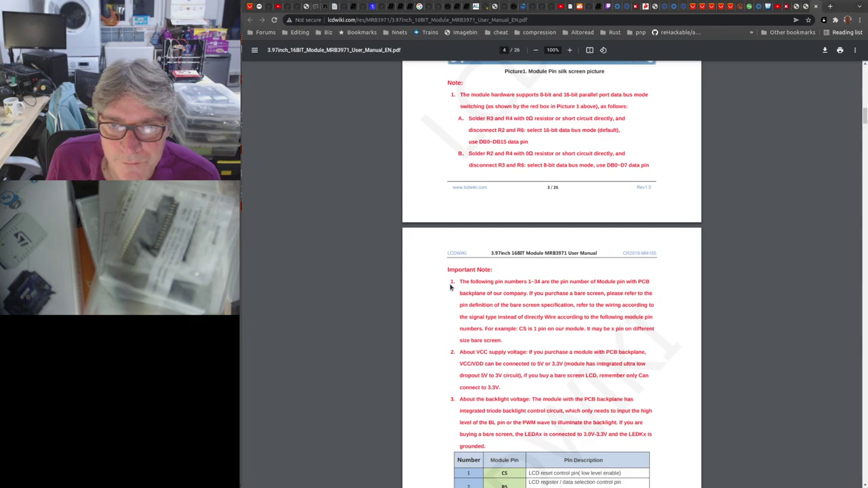
# Read the MRB3971 manual's important notes on supply and backlight voltage and the 34-pin module pin description table.
pyautogui.scroll(-2, 450, 288)
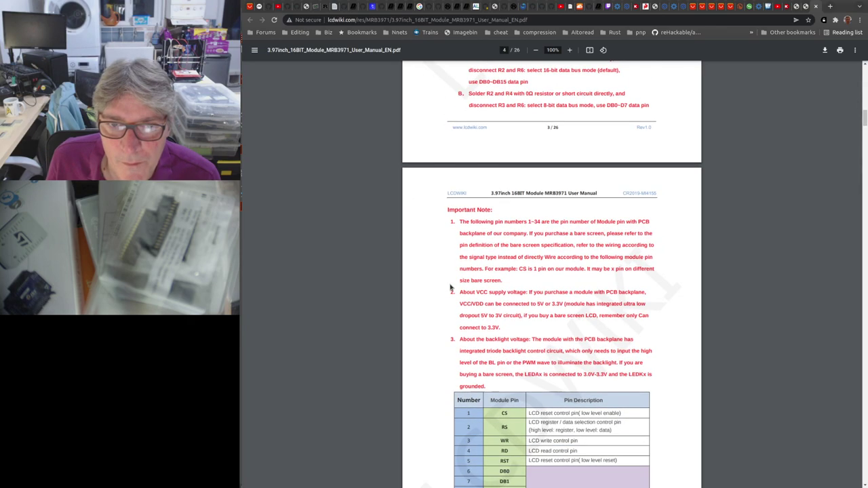
pyautogui.scroll(-3, 450, 288)
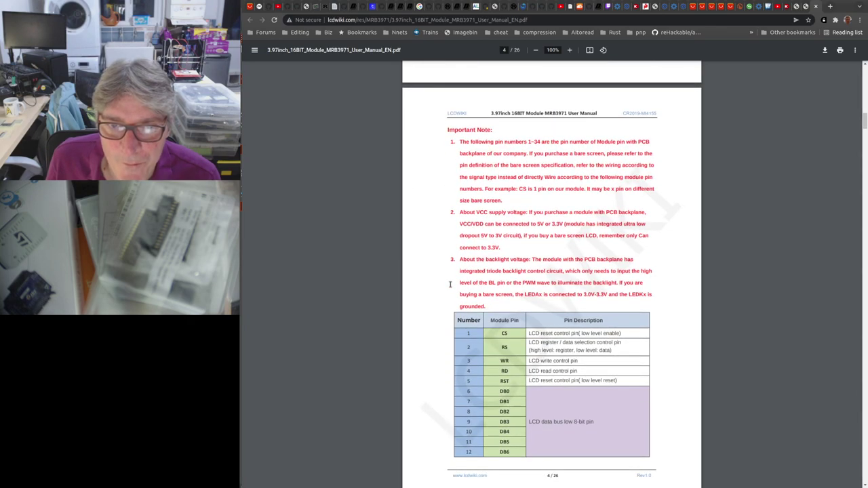
pyautogui.scroll(-3, 450, 285)
pyautogui.scroll(-6, 450, 288)
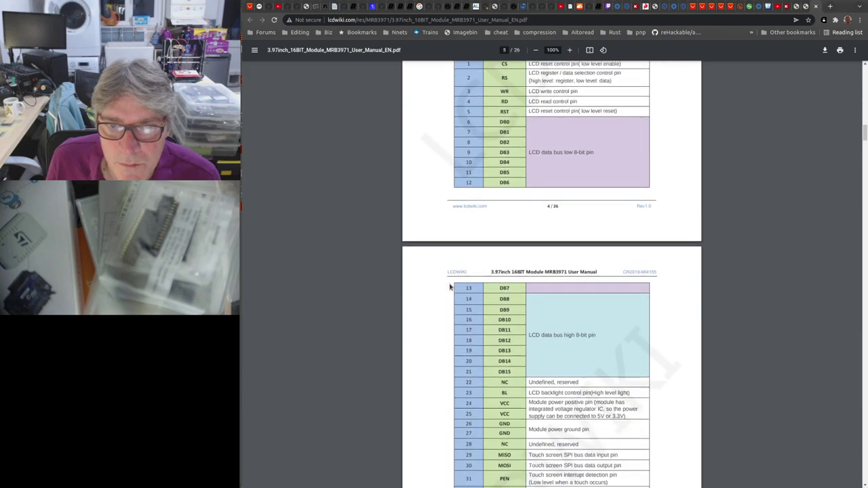
pyautogui.scroll(-6, 450, 287)
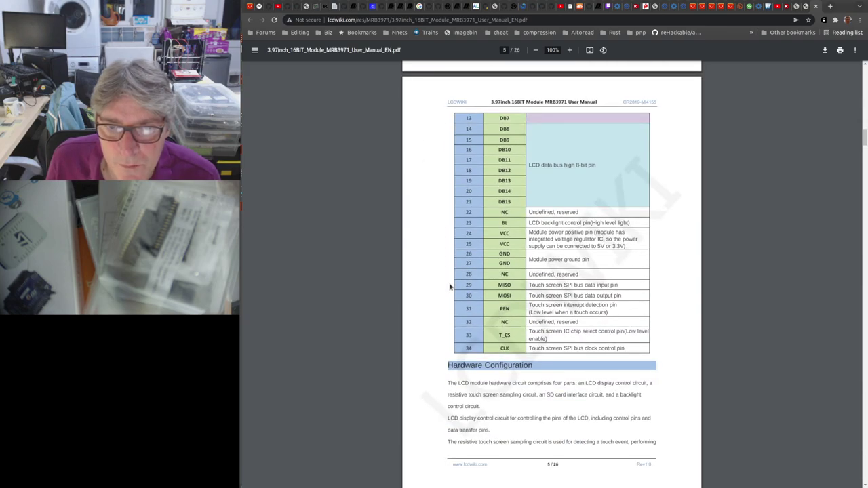
# Read the manual's hardware configuration, OTM8009A controller introduction, and parallel port write and read timing diagrams.
pyautogui.scroll(-8, 449, 287)
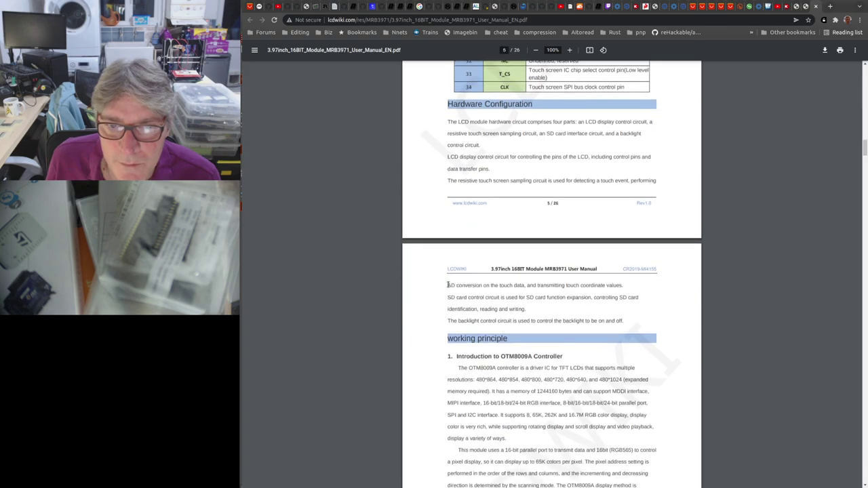
pyautogui.scroll(-3, 449, 285)
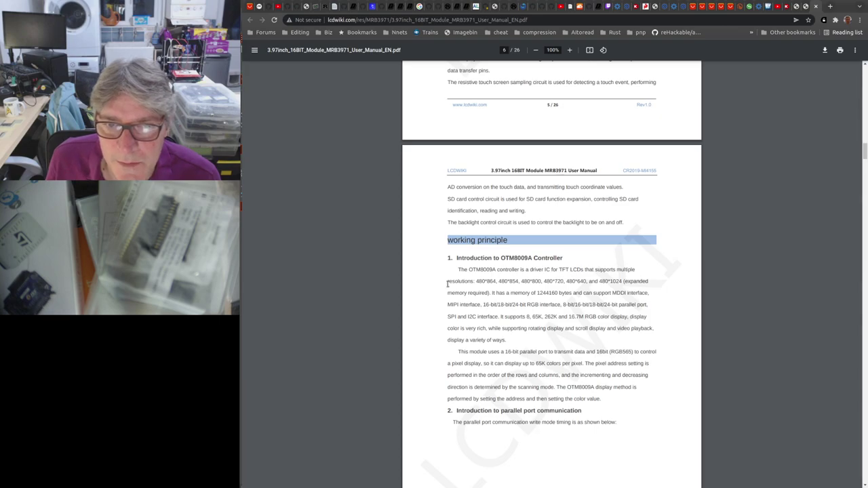
pyautogui.scroll(-10, 448, 284)
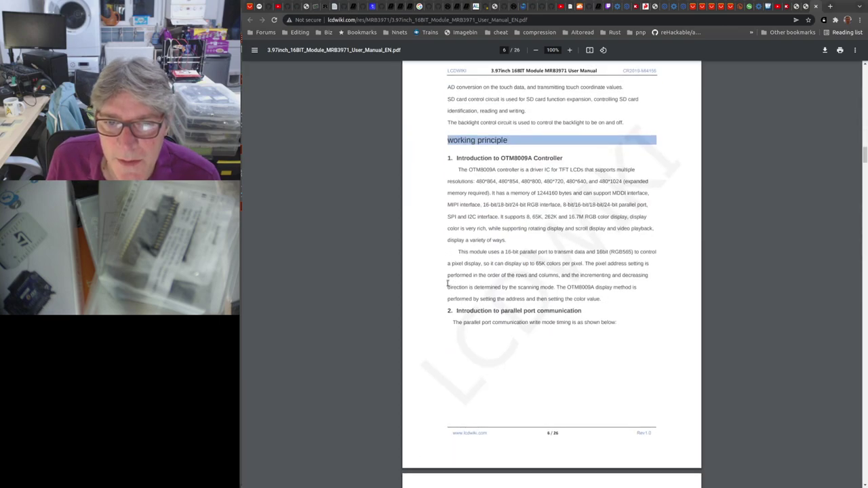
pyautogui.scroll(-3, 446, 284)
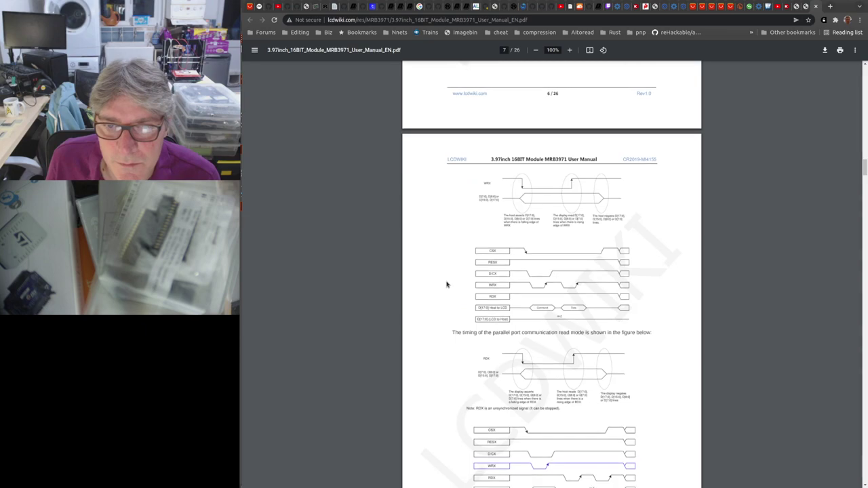
pyautogui.scroll(-2, 446, 284)
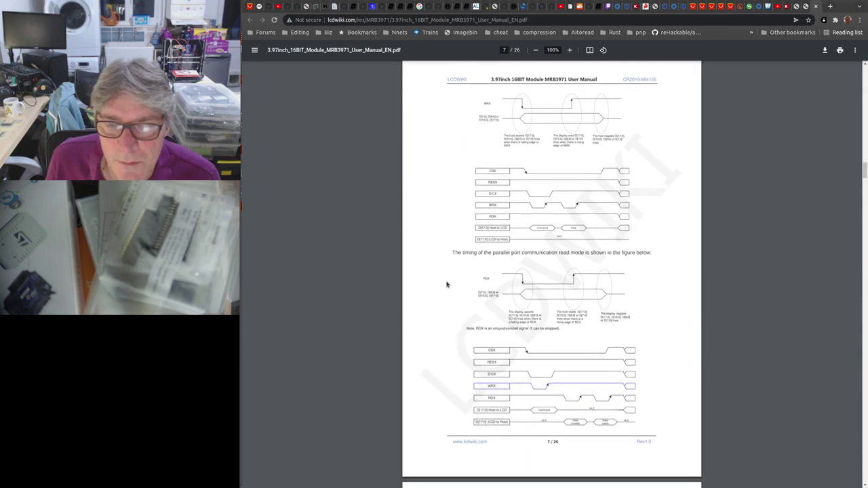
pyautogui.scroll(-6, 446, 284)
pyautogui.scroll(-9, 446, 284)
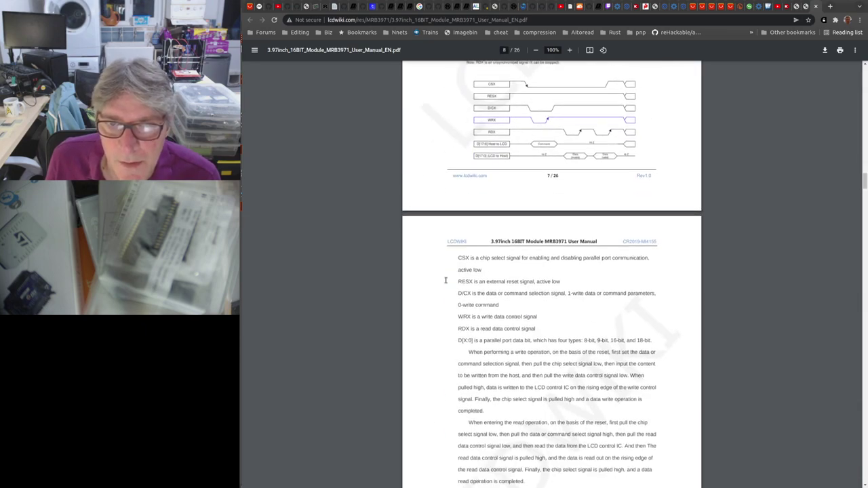
# Examine the manual's usage instructions, comparing the wiring tables for the C51 and STM32 development boards, including the FSMC bus pins.
pyautogui.scroll(-14, 444, 284)
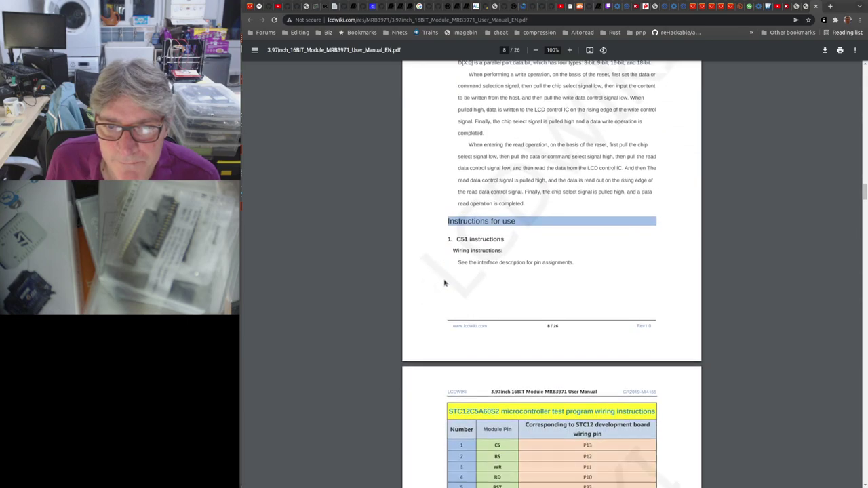
pyautogui.scroll(-20, 442, 284)
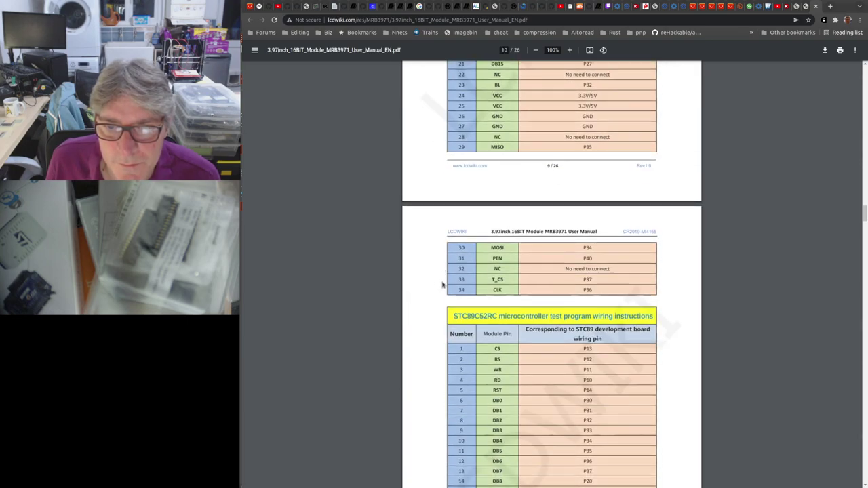
pyautogui.scroll(-13, 441, 278)
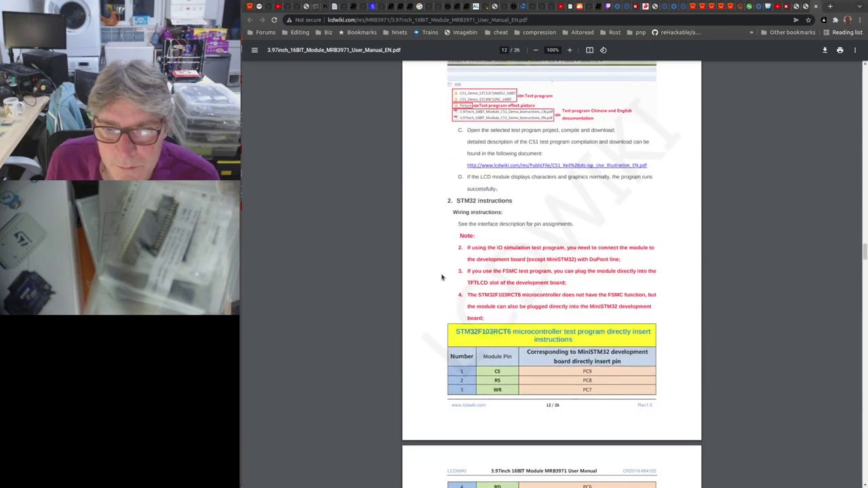
pyautogui.scroll(-4, 440, 277)
pyautogui.scroll(-15, 441, 277)
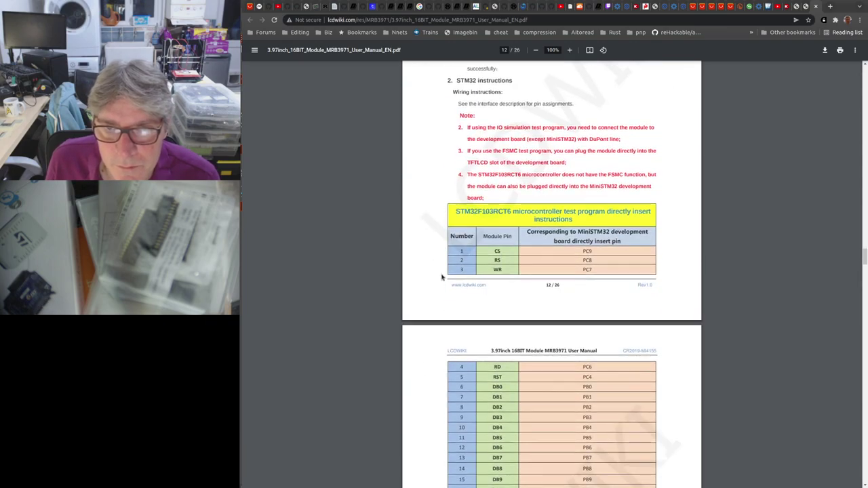
pyautogui.scroll(-4, 441, 277)
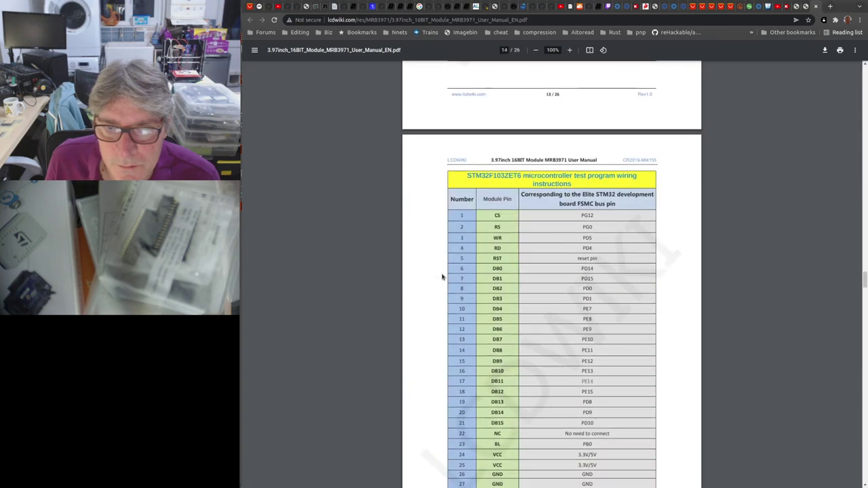
pyautogui.scroll(-3, 441, 277)
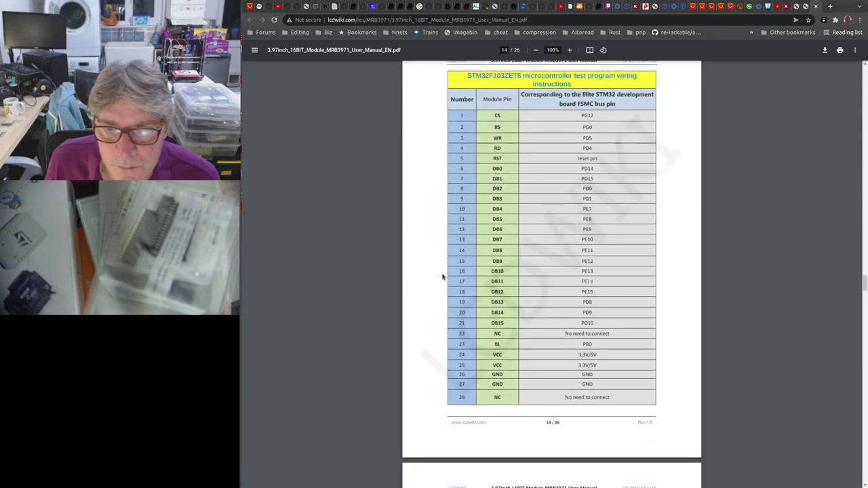
pyautogui.scroll(-9, 442, 277)
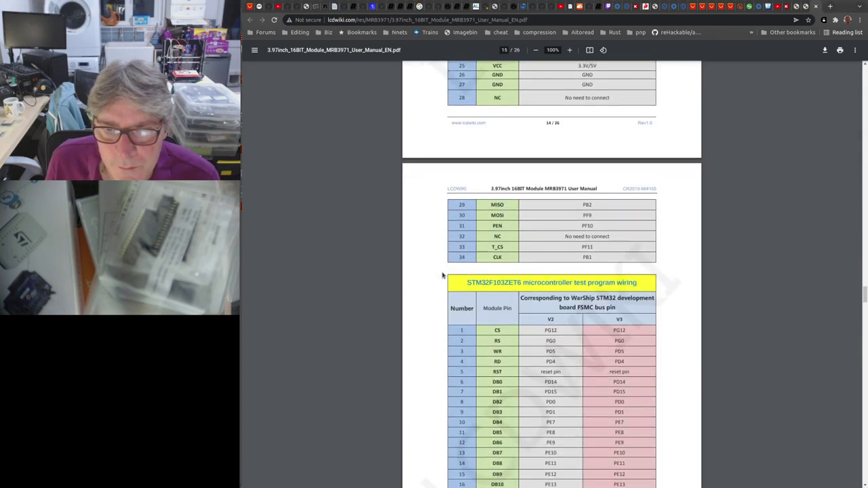
pyautogui.scroll(-3, 442, 275)
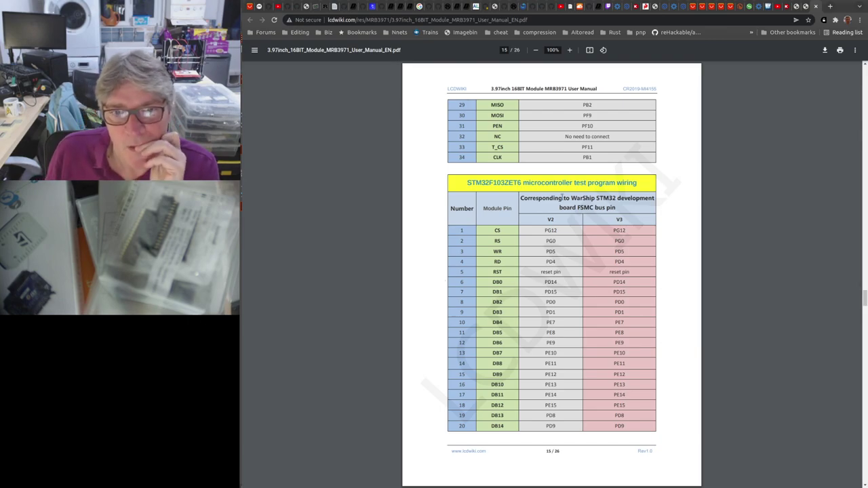
pyautogui.scroll(4, 561, 197)
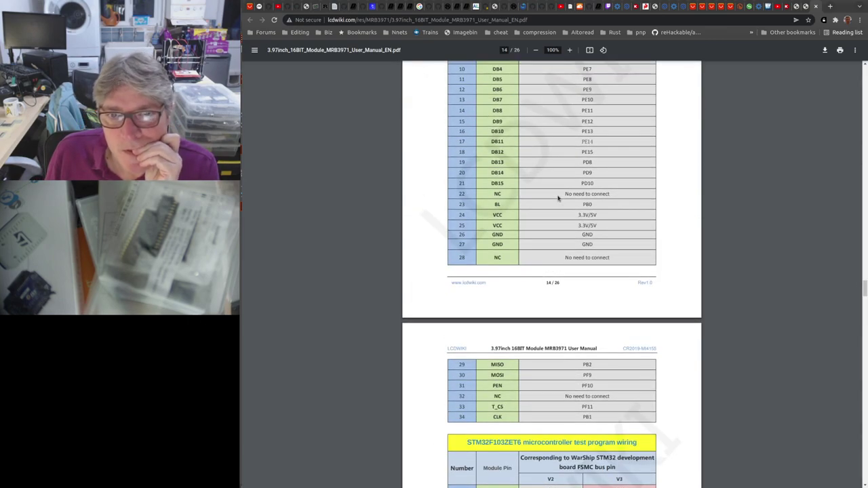
pyautogui.scroll(-6, 558, 198)
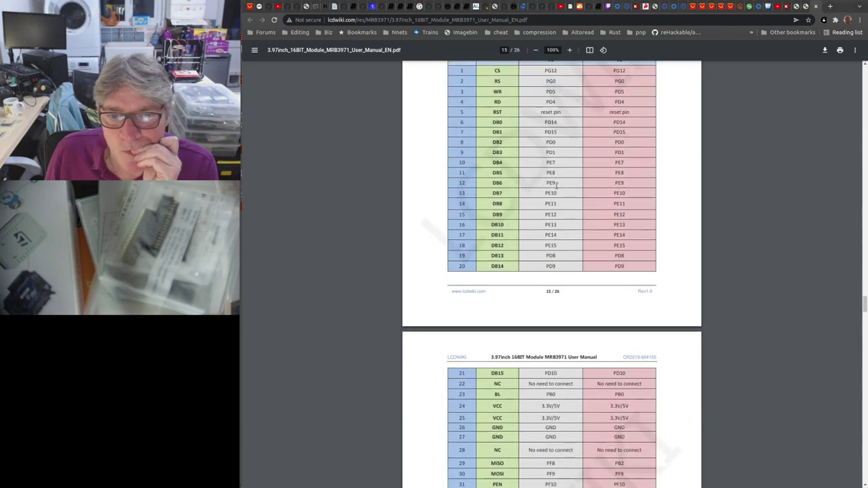
pyautogui.scroll(-5, 557, 185)
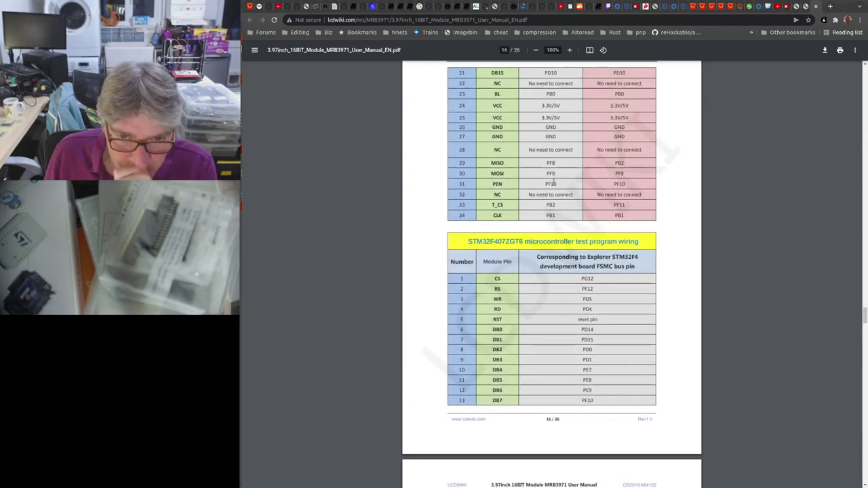
pyautogui.scroll(-3, 554, 183)
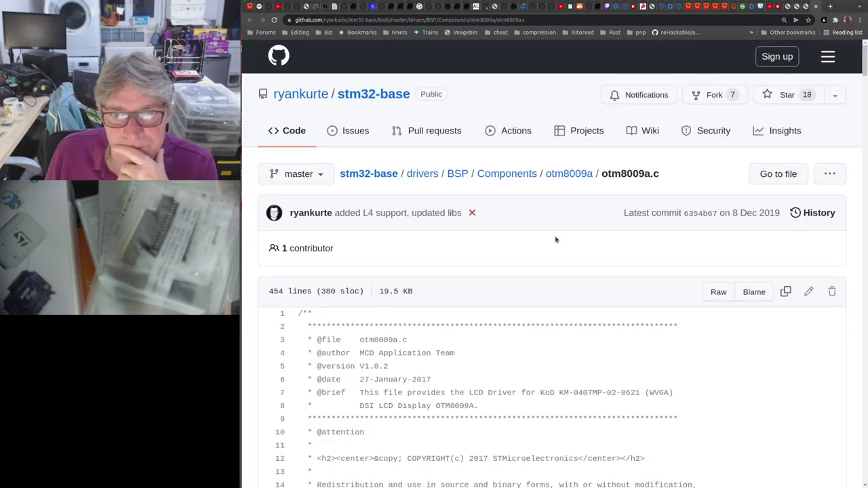
# Examine the header and the lcdRegData initialization tables in the stm32-base driver file otm8009a.c.
pyautogui.scroll(-2, 552, 238)
pyautogui.scroll(-5, 551, 236)
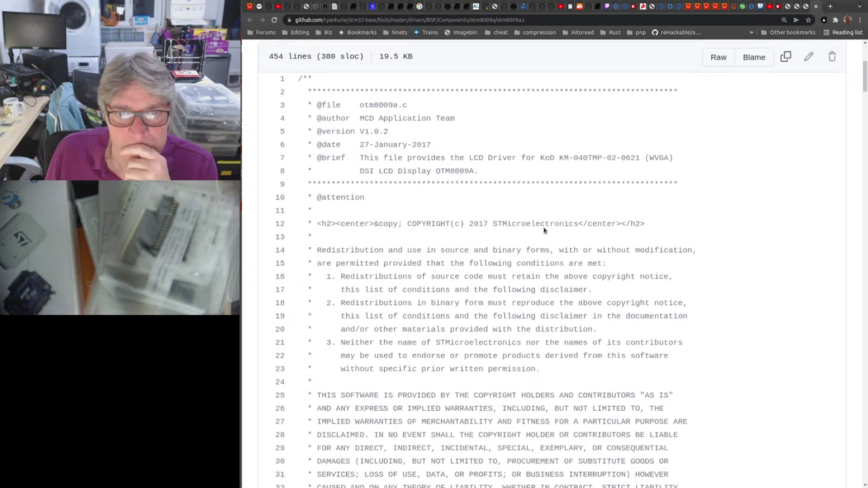
pyautogui.scroll(-4, 540, 227)
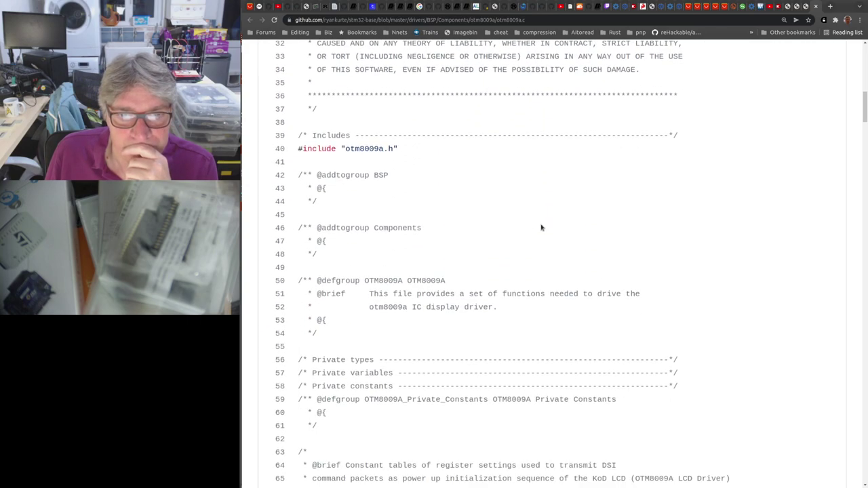
pyautogui.scroll(-3, 540, 227)
pyautogui.scroll(-3, 541, 227)
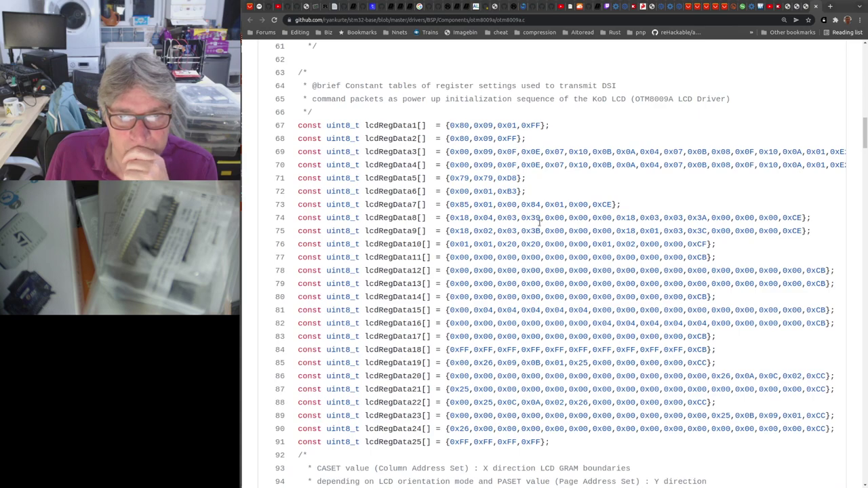
pyautogui.scroll(-2, 540, 222)
pyautogui.scroll(-2, 541, 226)
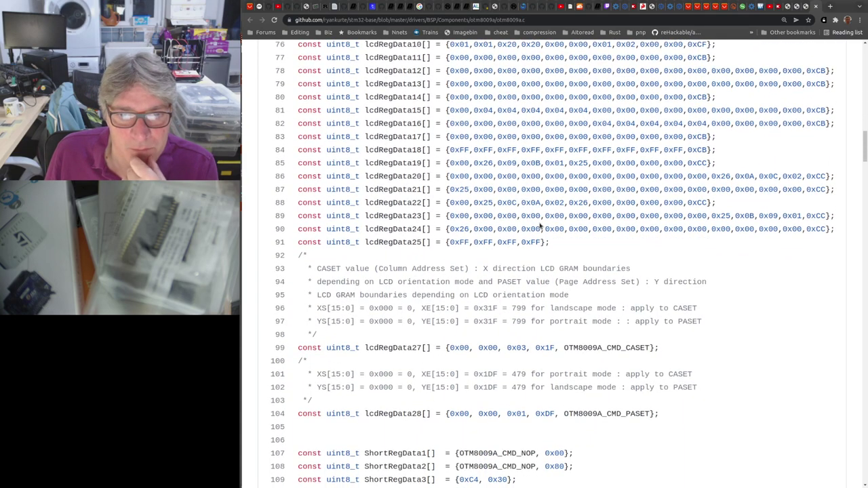
# Examine the CASET and PASET address values and the ShortRegData command constants in otm8009a.c.
pyautogui.scroll(-5, 541, 226)
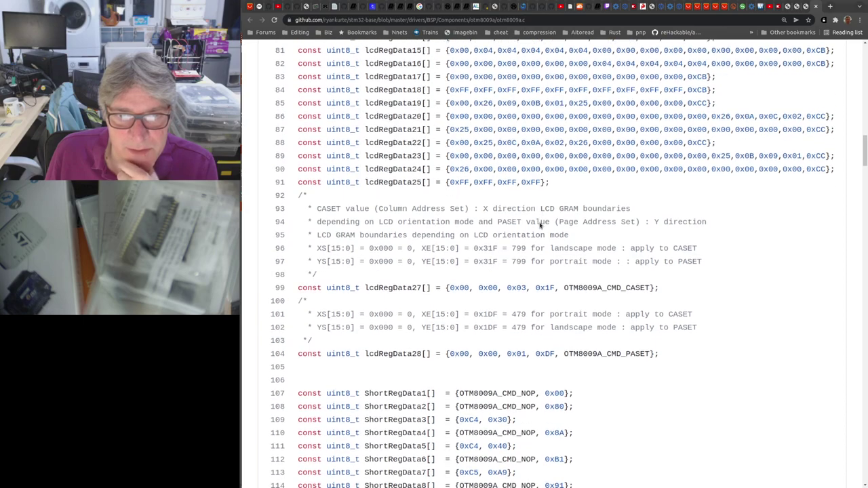
pyautogui.scroll(1, 540, 225)
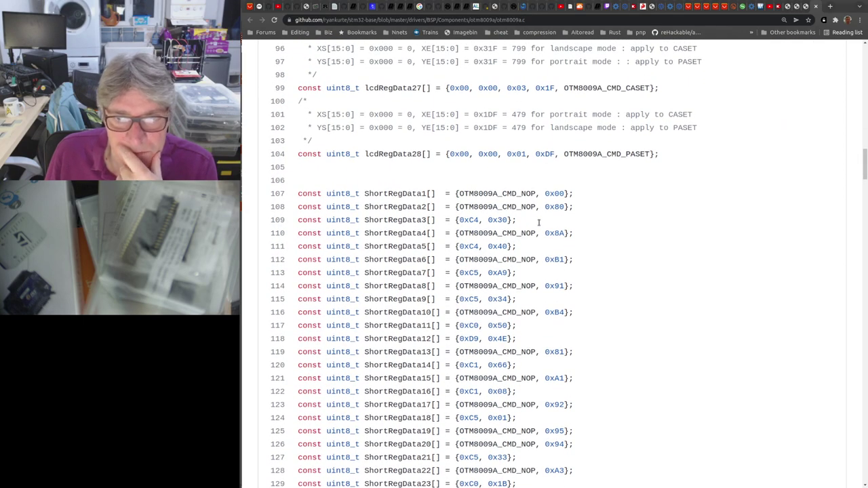
pyautogui.scroll(-3, 539, 223)
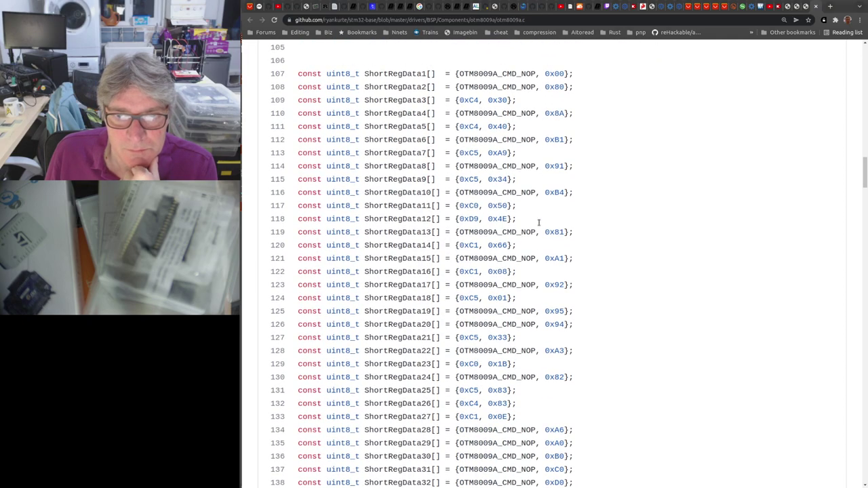
pyautogui.scroll(-2, 539, 222)
pyautogui.scroll(-5, 539, 224)
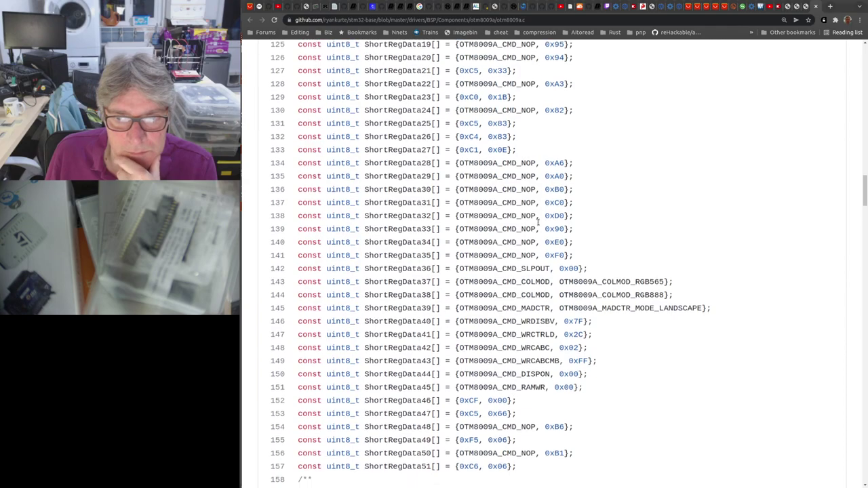
pyautogui.scroll(-1, 539, 220)
pyautogui.scroll(-3, 539, 225)
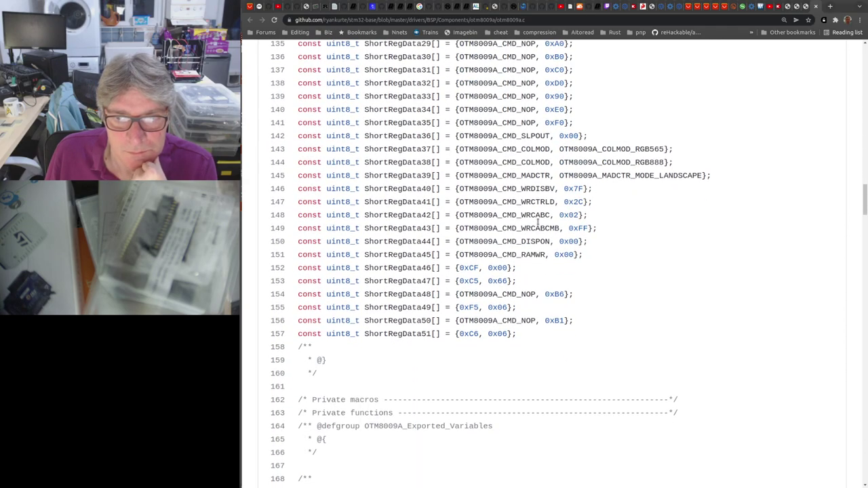
# Examine the start of the OTM8009A_Init function in otm8009a.c, covering command 2 mode, power control, pump, VCOM and GVDD settings.
pyautogui.scroll(-15, 539, 222)
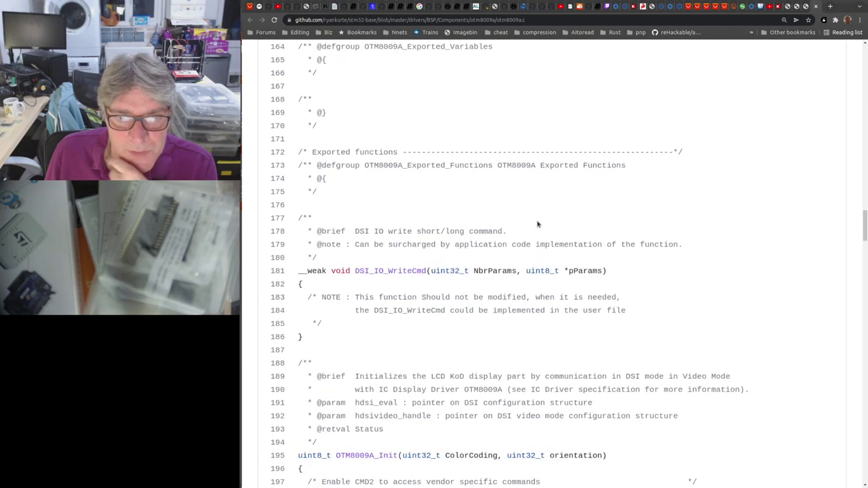
pyautogui.scroll(-3, 538, 223)
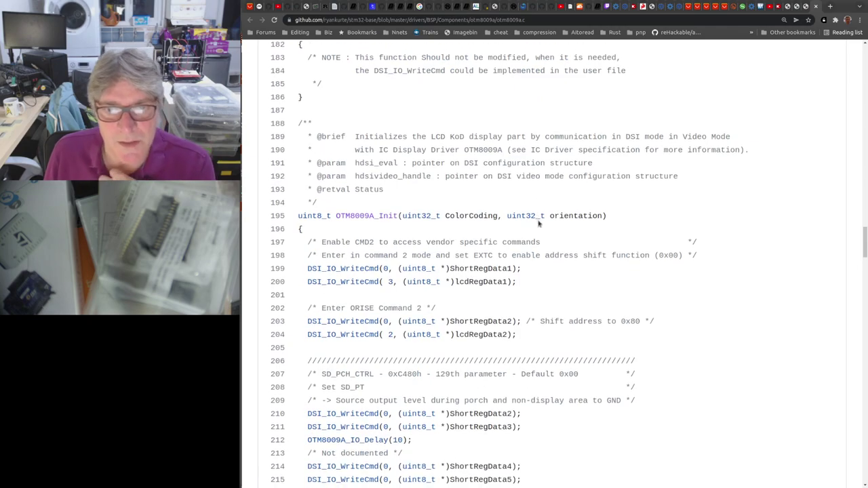
pyautogui.scroll(-4, 539, 221)
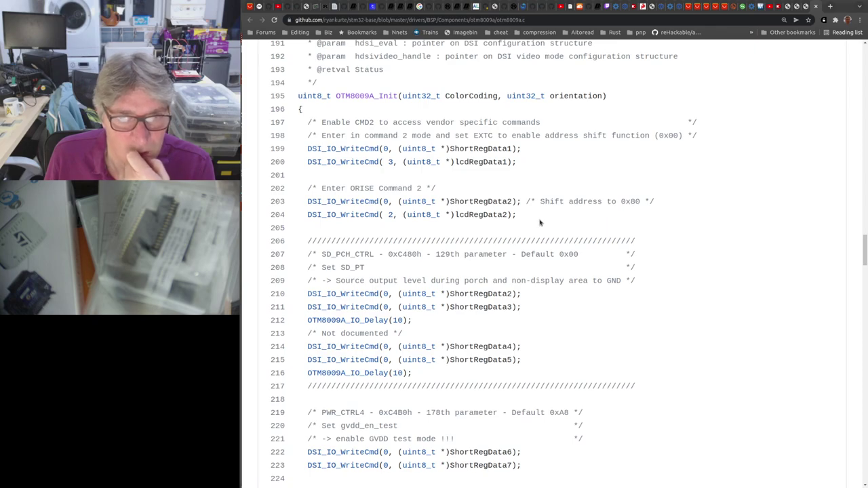
pyautogui.scroll(-1, 541, 222)
pyautogui.scroll(-3, 541, 222)
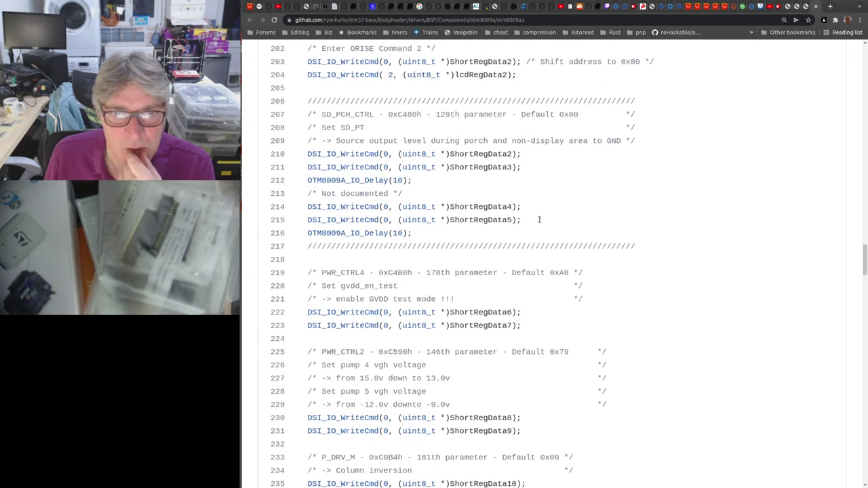
pyautogui.scroll(-2, 541, 222)
pyautogui.scroll(-6, 541, 222)
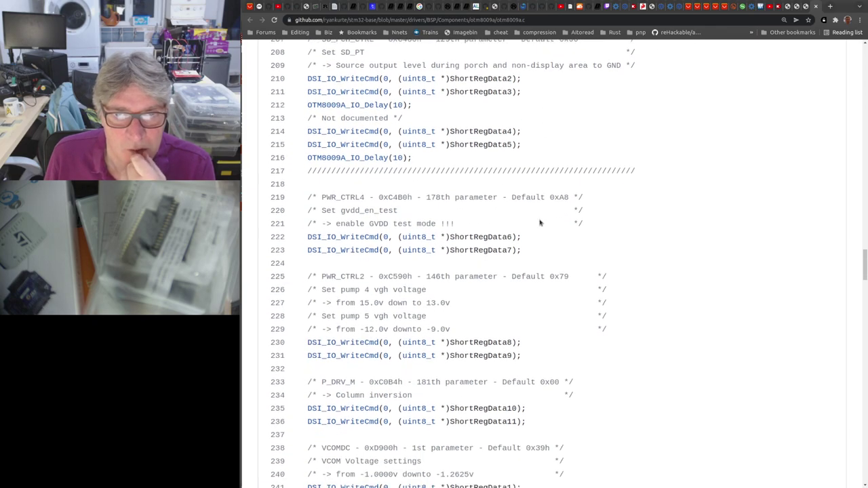
pyautogui.scroll(-15, 540, 223)
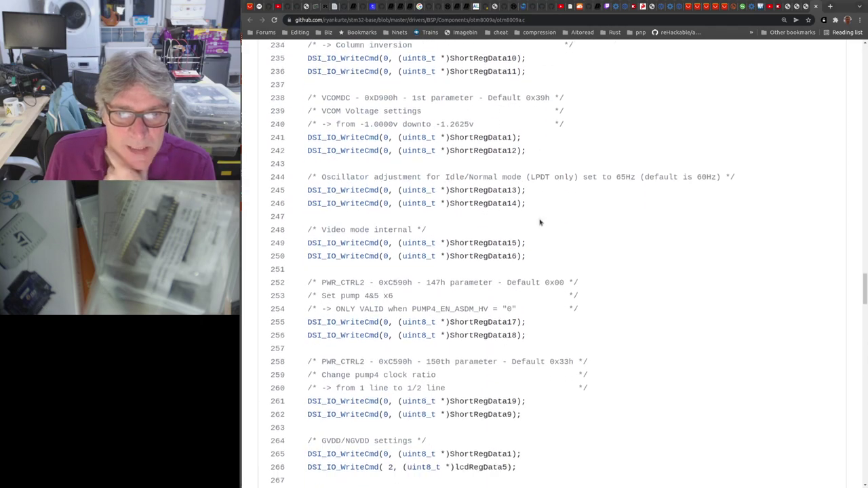
pyautogui.scroll(-9, 541, 220)
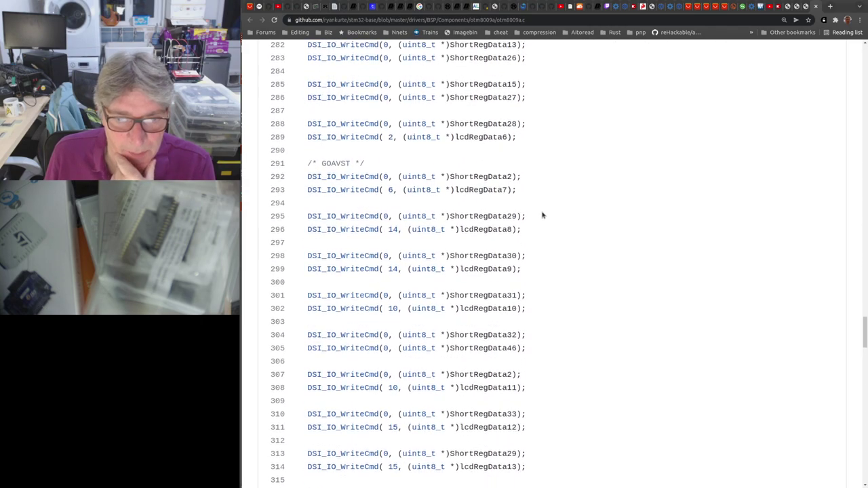
# Read the rest of OTM8009A_Init, including the gamma correction, sleep out, pixel format, landscape orientation and adaptive backlight commands.
pyautogui.scroll(-14, 534, 231)
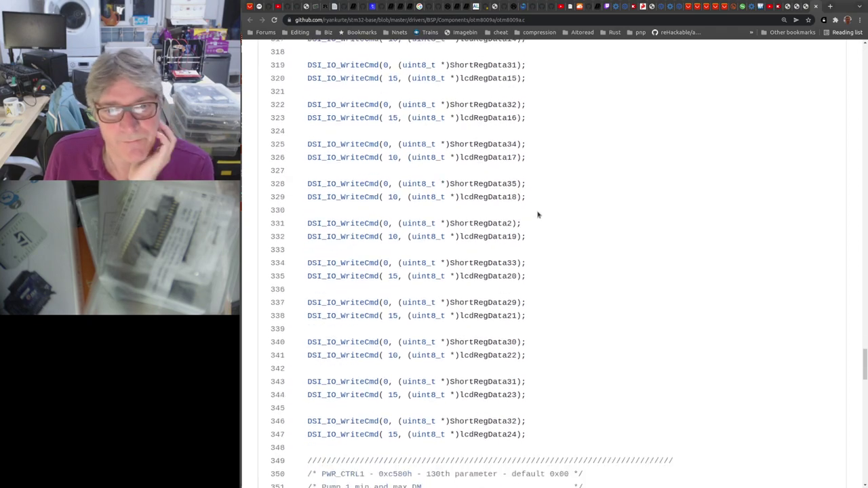
pyautogui.scroll(-4, 525, 215)
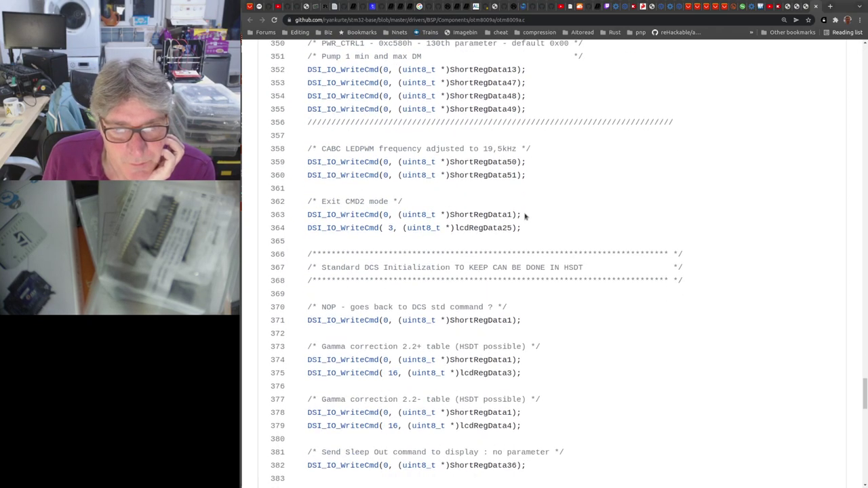
pyautogui.scroll(-3, 525, 216)
pyautogui.scroll(-6, 526, 214)
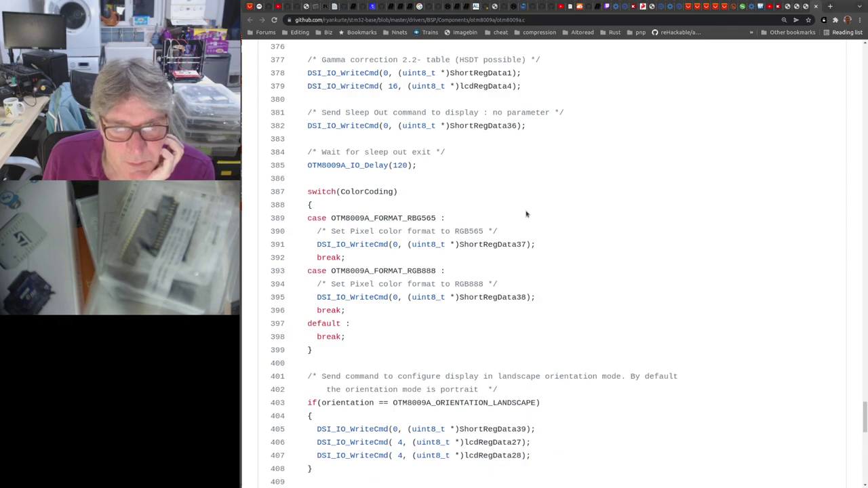
pyautogui.scroll(-10, 525, 215)
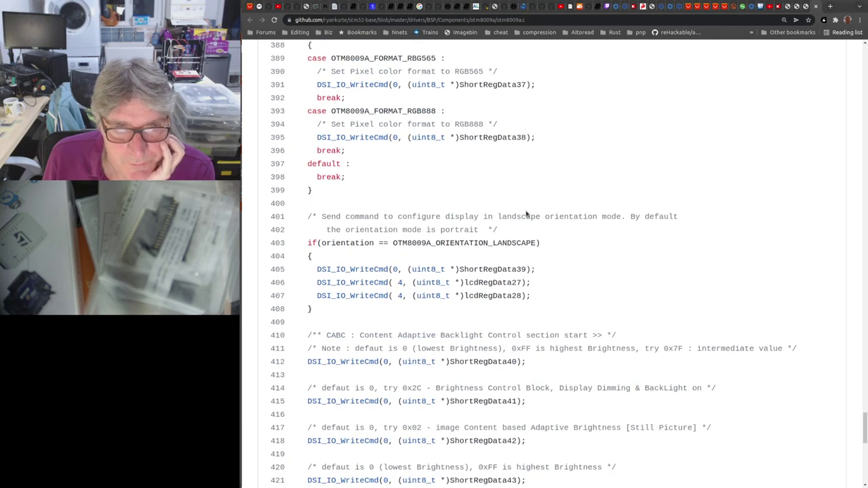
pyautogui.scroll(-7, 529, 208)
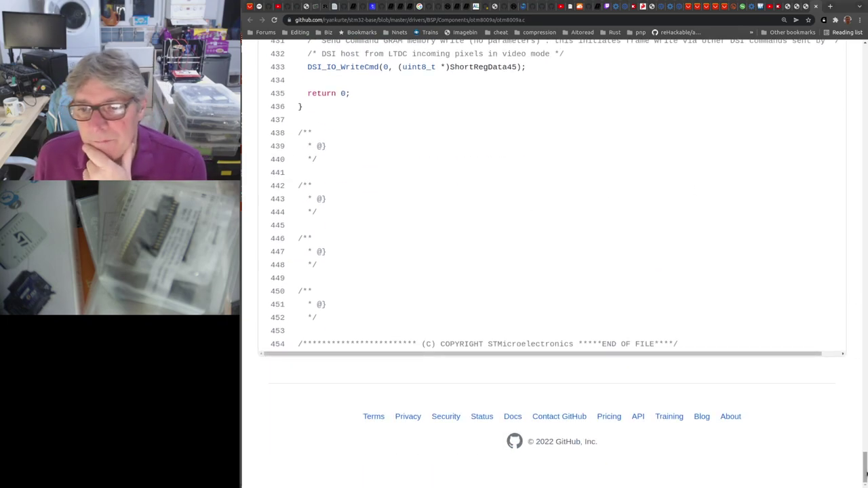
# Return to the start of otm8009a.c and review the file header, lcdRegData tables, and CASET and PASET values again.
pyautogui.press('Home')
pyautogui.scroll(-6, 527, 221)
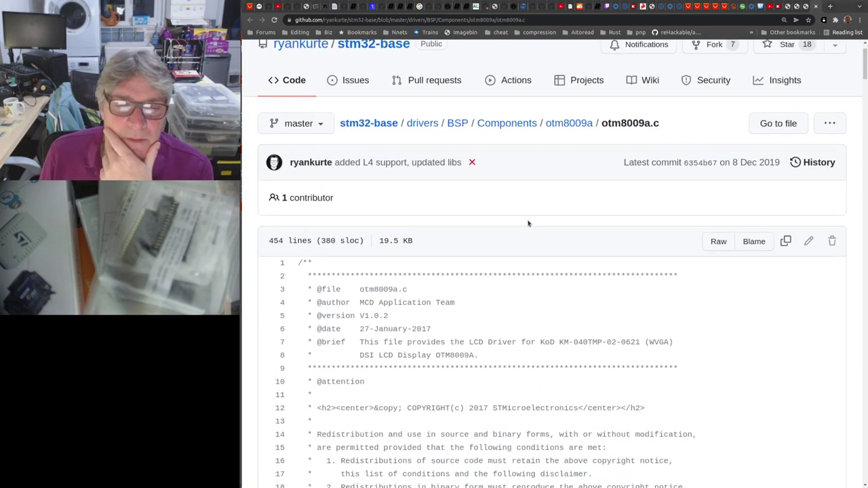
pyautogui.scroll(-2, 515, 202)
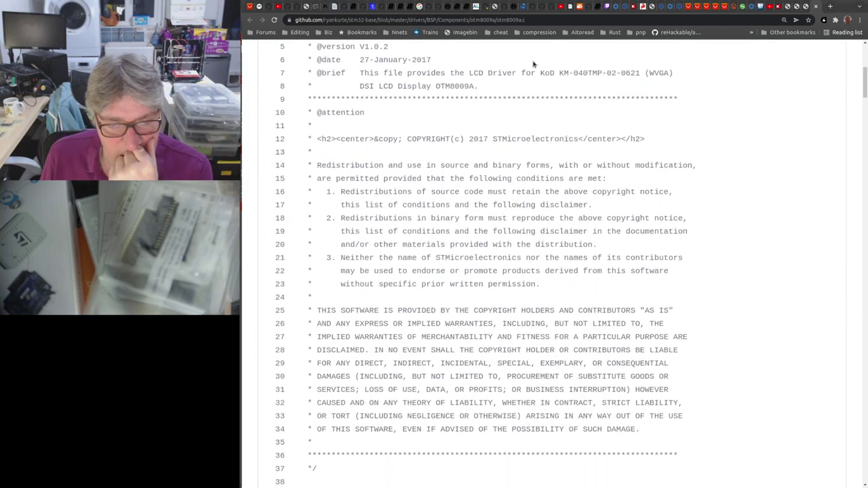
pyautogui.scroll(-8, 533, 65)
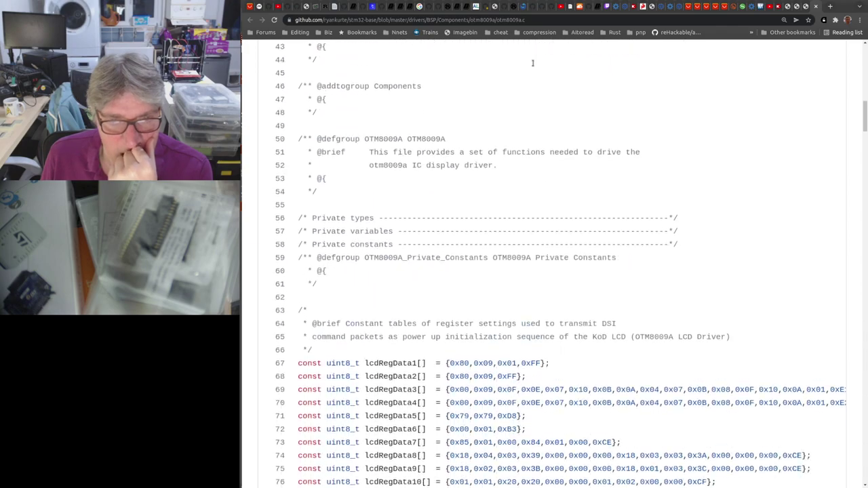
pyautogui.scroll(-4, 533, 66)
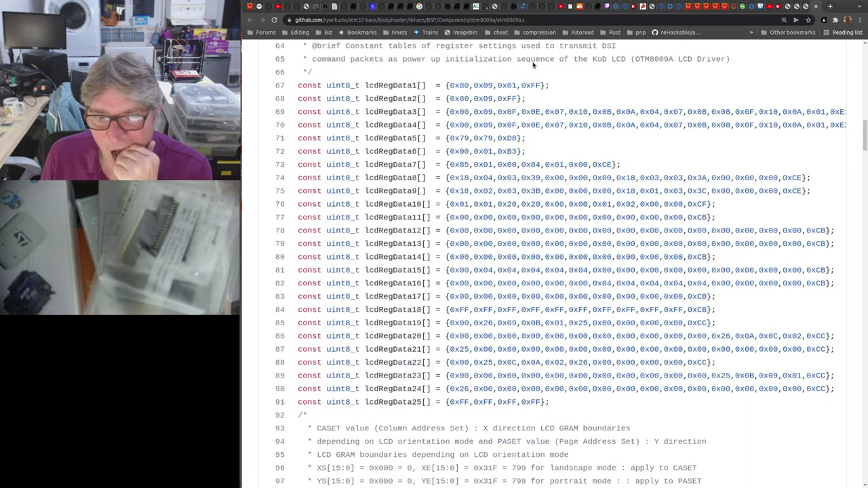
pyautogui.scroll(-2, 532, 59)
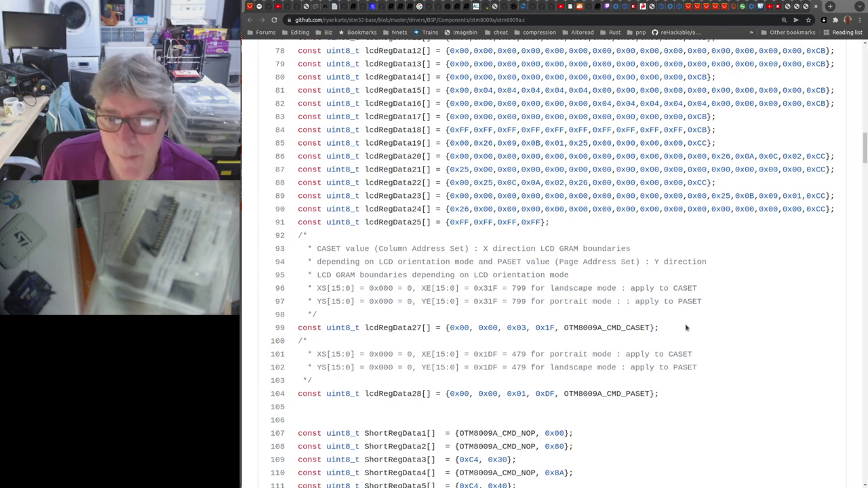
# Go back to the MRB3971 module's LCD wiki page and highlight touch screen pins 29 to 34 in the pinout table.
pyautogui.click(807, 7)
pyautogui.click(788, 7)
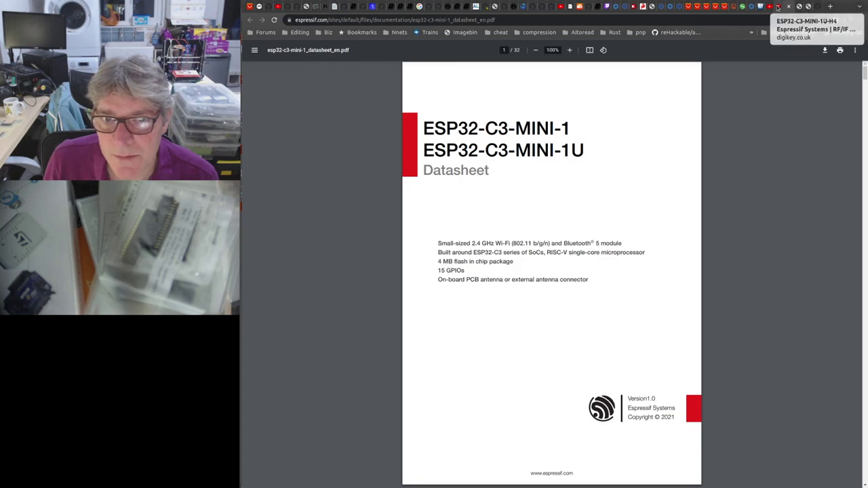
pyautogui.click(798, 7)
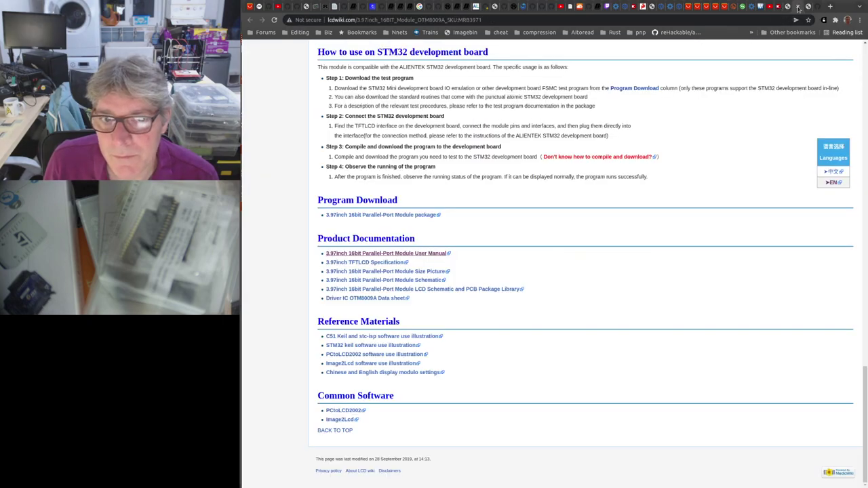
pyautogui.scroll(5, 518, 233)
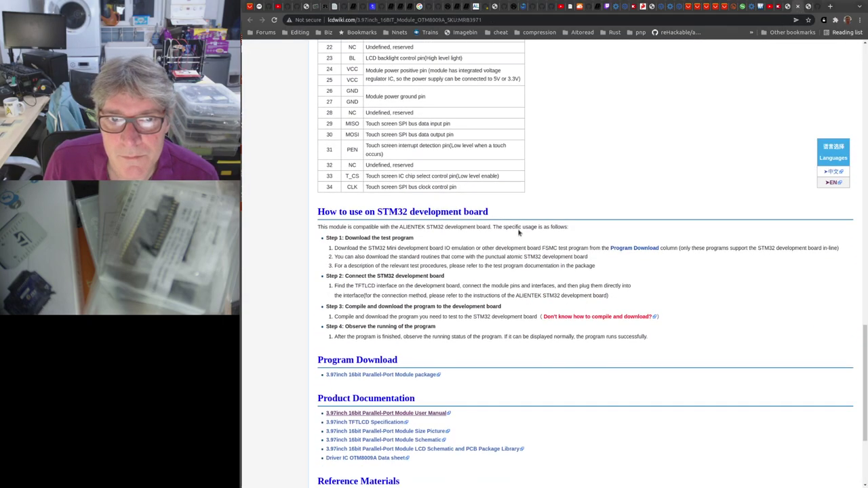
pyautogui.scroll(1, 422, 251)
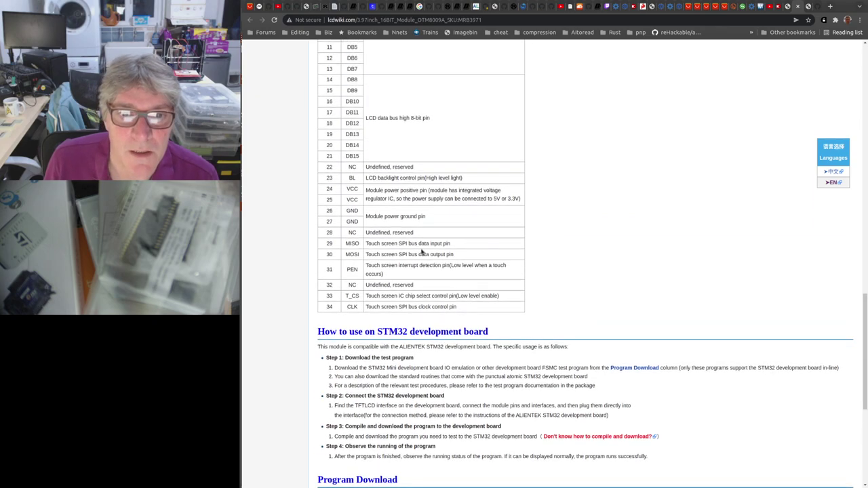
pyautogui.scroll(2, 422, 251)
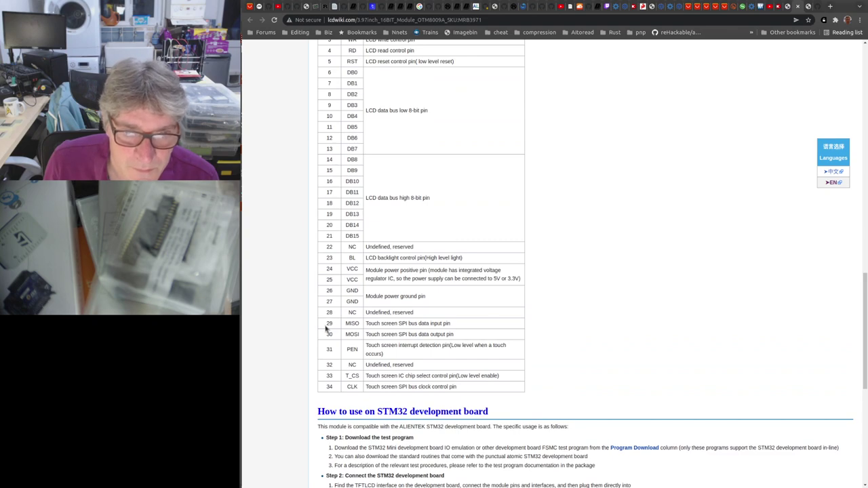
pyautogui.moveTo(325, 325); pyautogui.dragTo(479, 392)
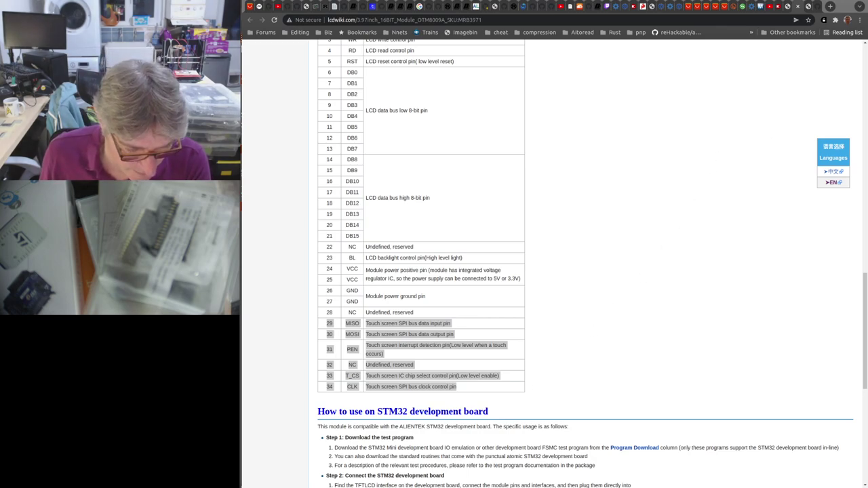
# Switch to the KiCad board layout, select the PMOD2 header, and bring up the board's schematic.
pyautogui.hotkey('alt', 'Tab')
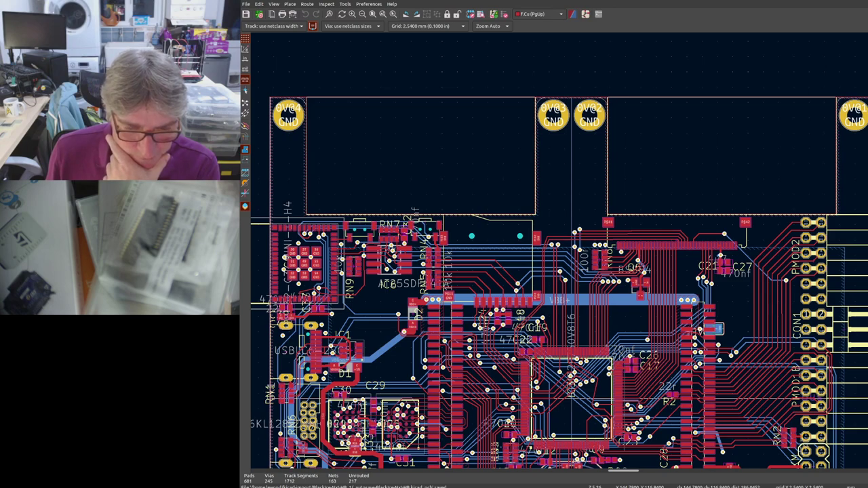
pyautogui.click(832, 252)
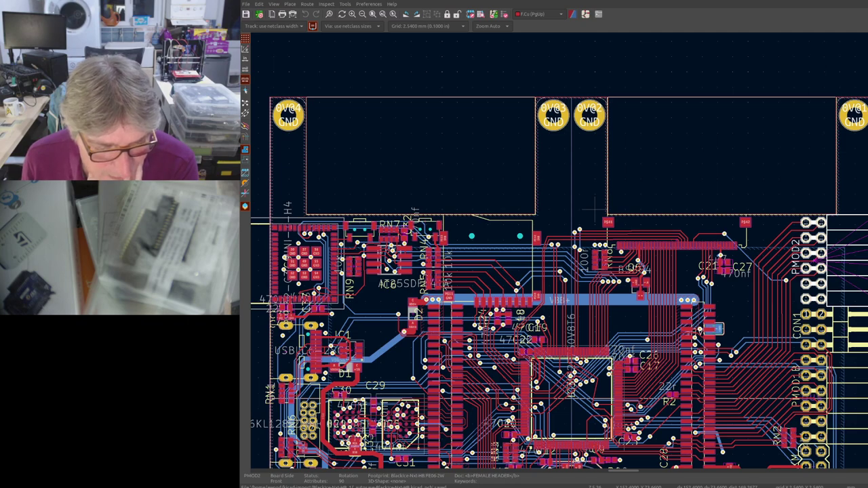
pyautogui.hotkey('alt', 'Tab')
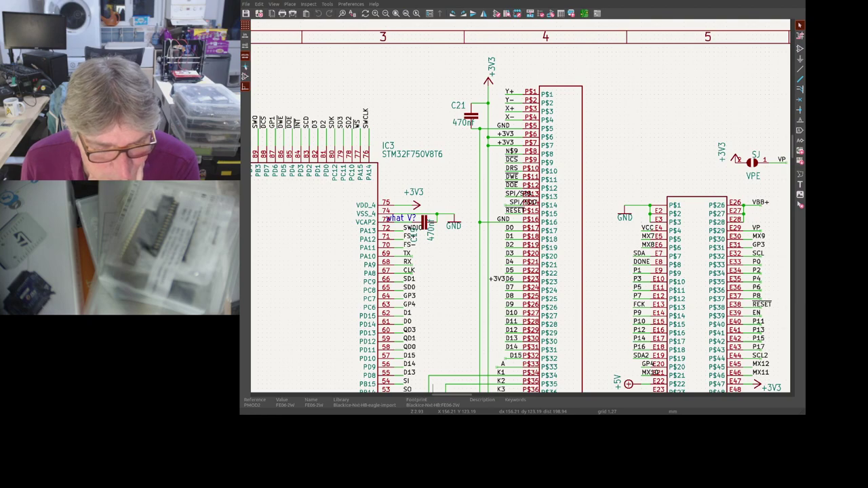
pyautogui.scroll(-1, 581, 205)
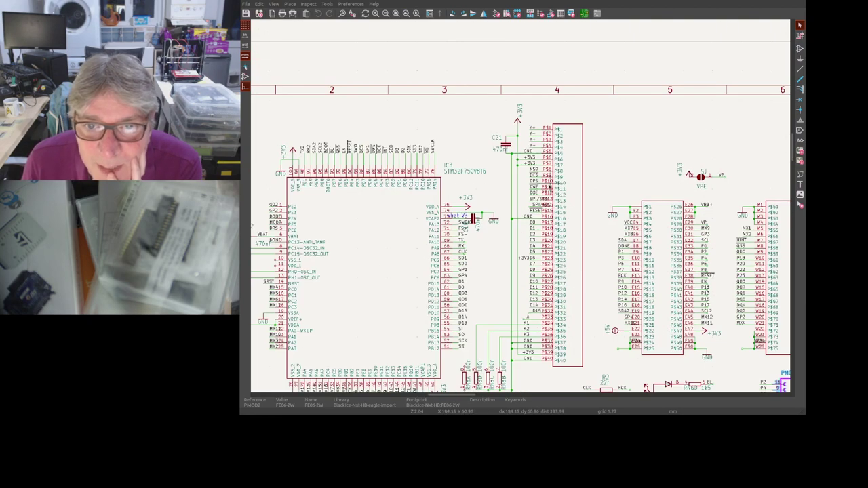
# Examine the 40-pin LCD connector beside the STM32F750V8T6 in the schematic, checking its touch, control, data and backlight pins.
pyautogui.scroll(1, 582, 353)
pyautogui.scroll(1, 580, 348)
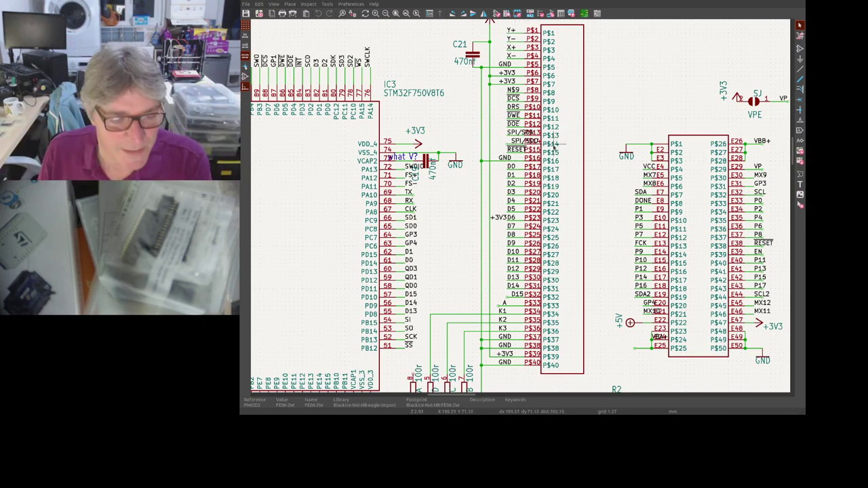
pyautogui.scroll(-1, 526, 134)
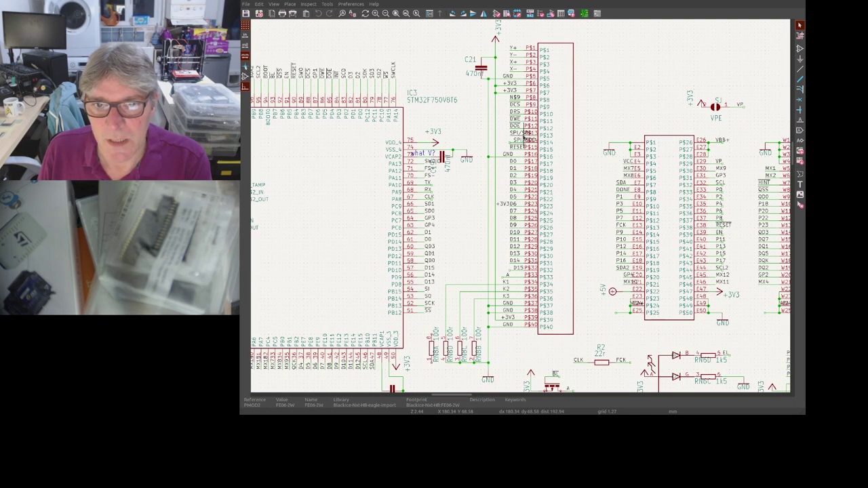
pyautogui.scroll(2, 505, 303)
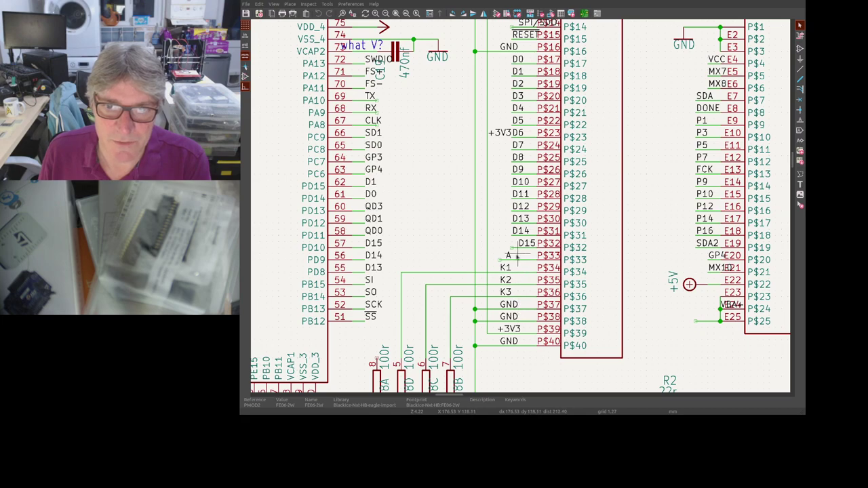
pyautogui.scroll(-2, 517, 255)
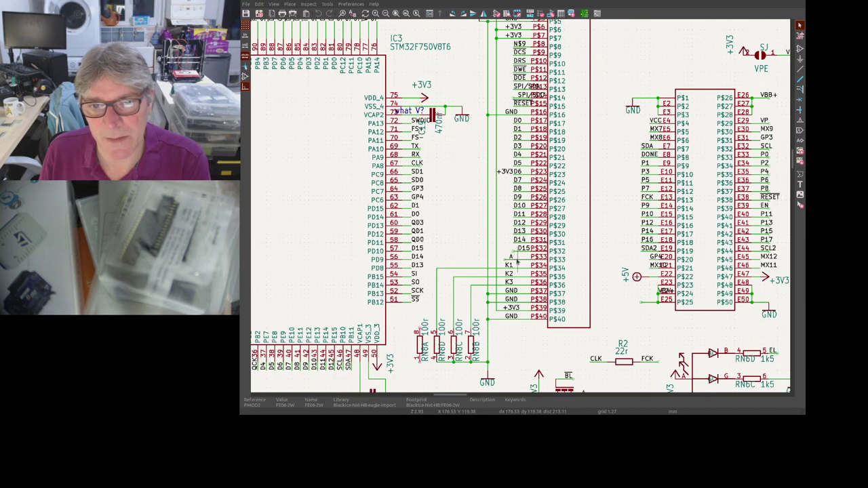
pyautogui.scroll(-2, 517, 262)
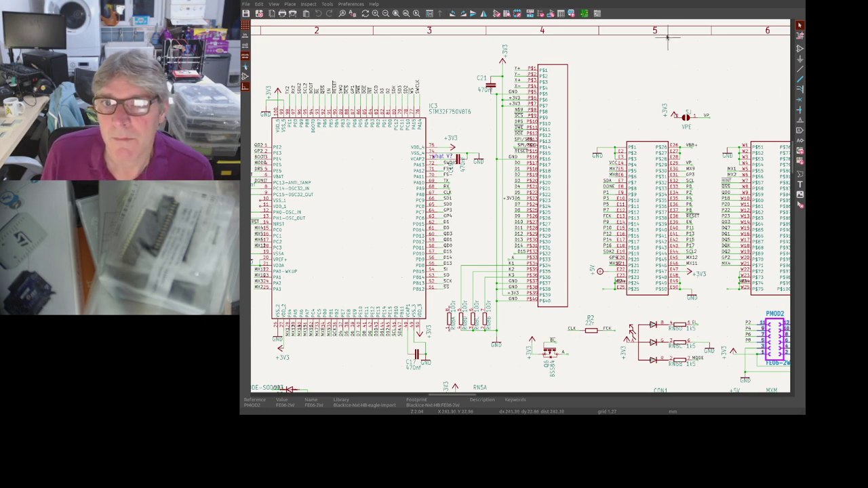
# Inspect the LCD connector's control, SPI and reset signals on pins P$9 to P$15 up close.
pyautogui.scroll(3, 538, 80)
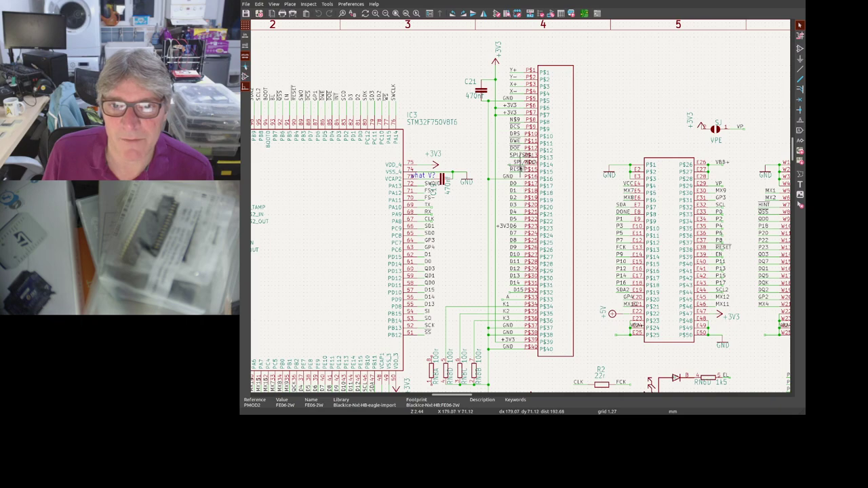
pyautogui.scroll(1, 519, 166)
pyautogui.scroll(4, 522, 166)
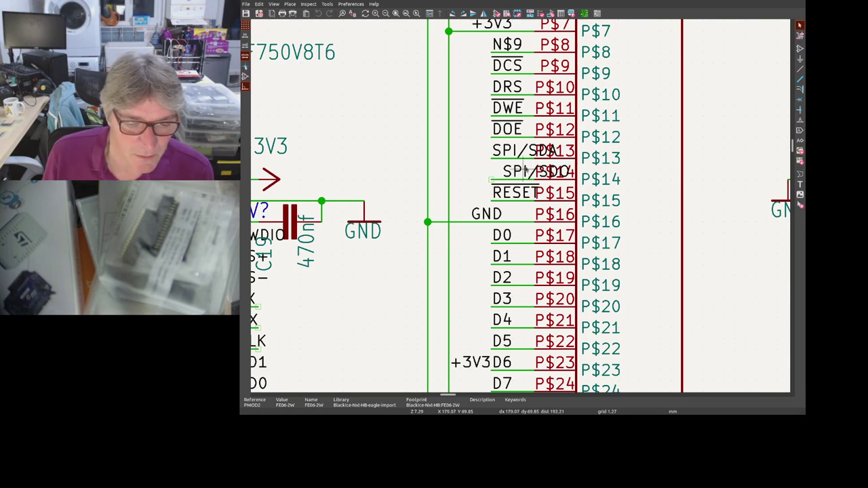
pyautogui.scroll(1, 526, 170)
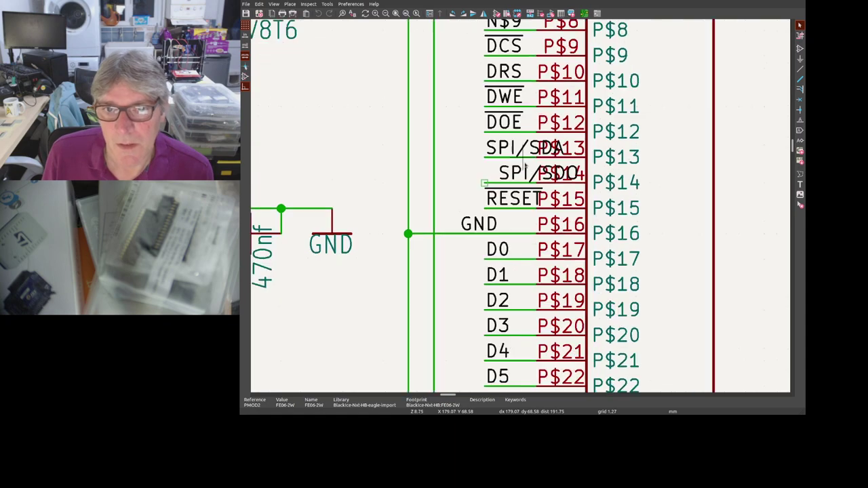
# Check the LCD connector's power, control and data pins from P$1 to P$37 in the schematic.
pyautogui.scroll(-3, 525, 168)
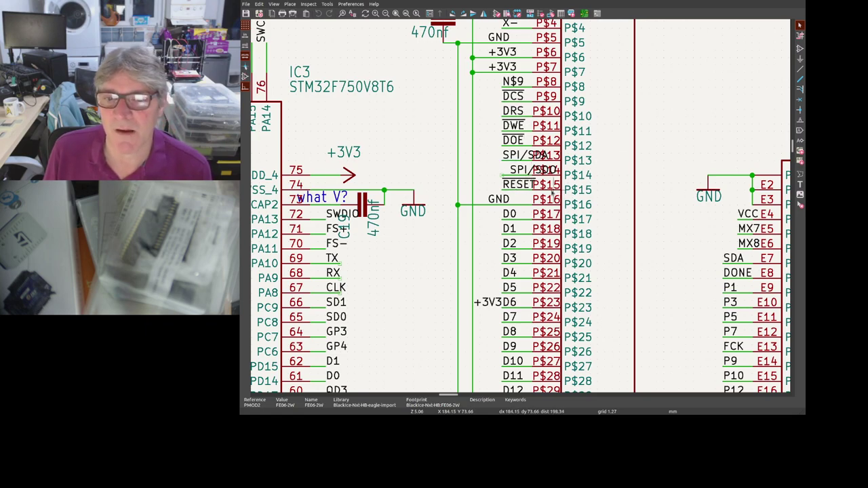
pyautogui.scroll(2, 521, 113)
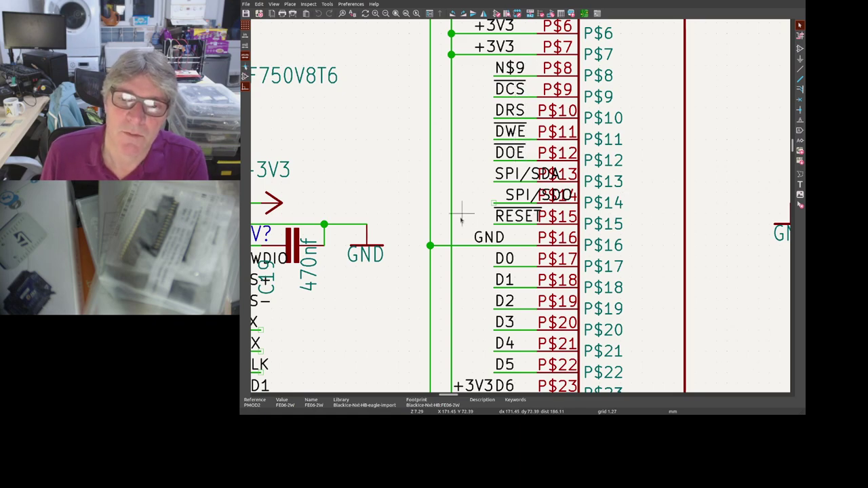
pyautogui.scroll(-5, 524, 195)
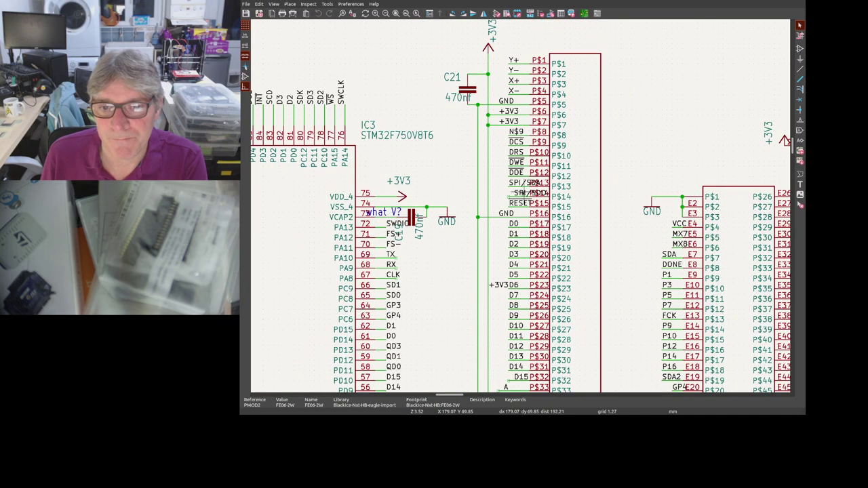
pyautogui.scroll(3, 534, 309)
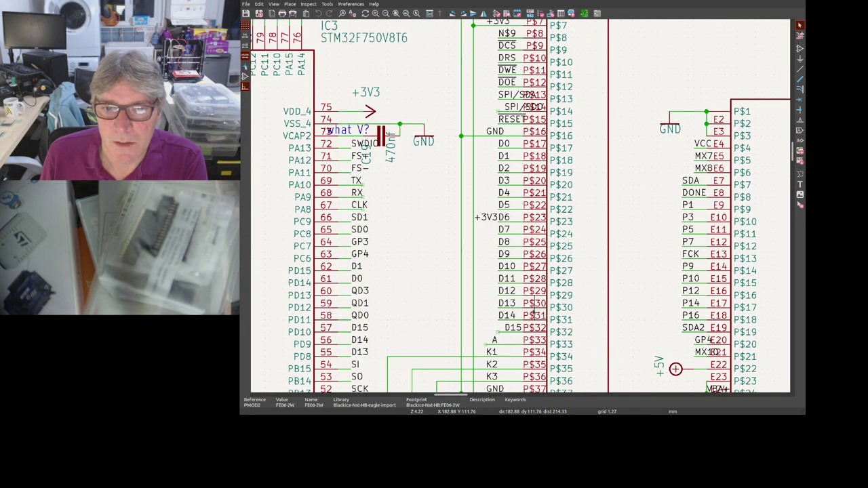
pyautogui.scroll(-3, 534, 308)
pyautogui.scroll(6, 515, 166)
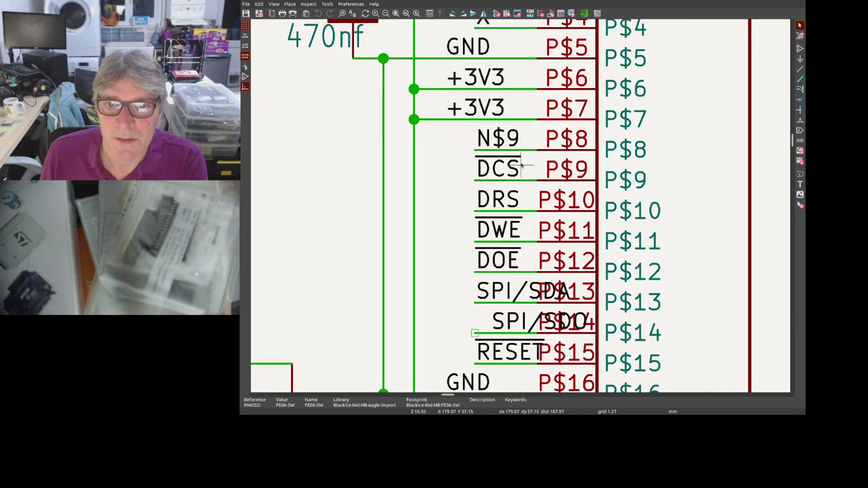
# Compare the LCD connector's control signals and select the DRS label on pin P$10.
pyautogui.scroll(-2, 511, 168)
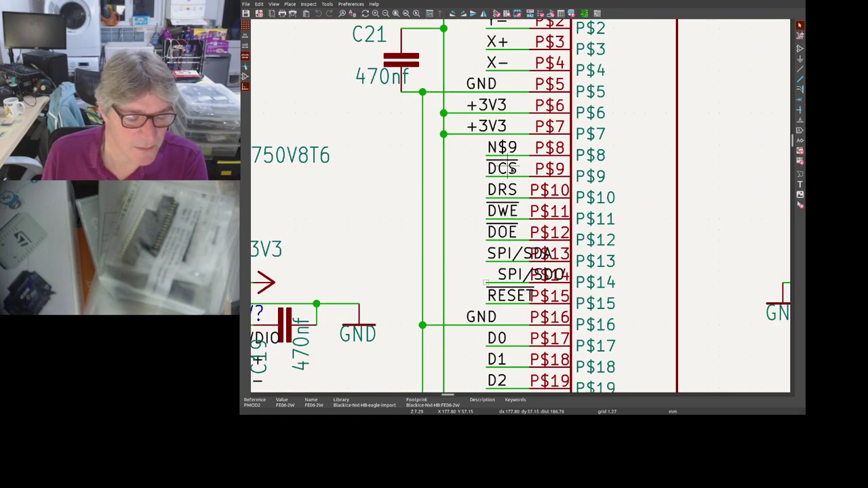
pyautogui.scroll(-1, 512, 168)
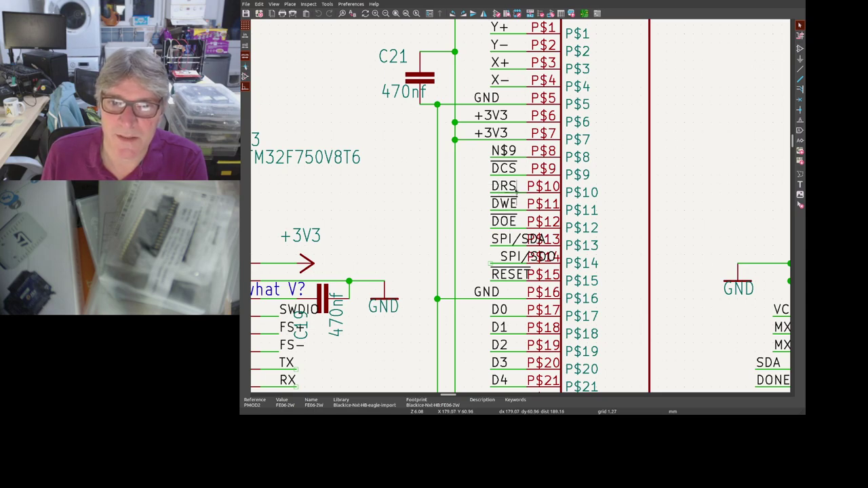
pyautogui.scroll(-1, 510, 191)
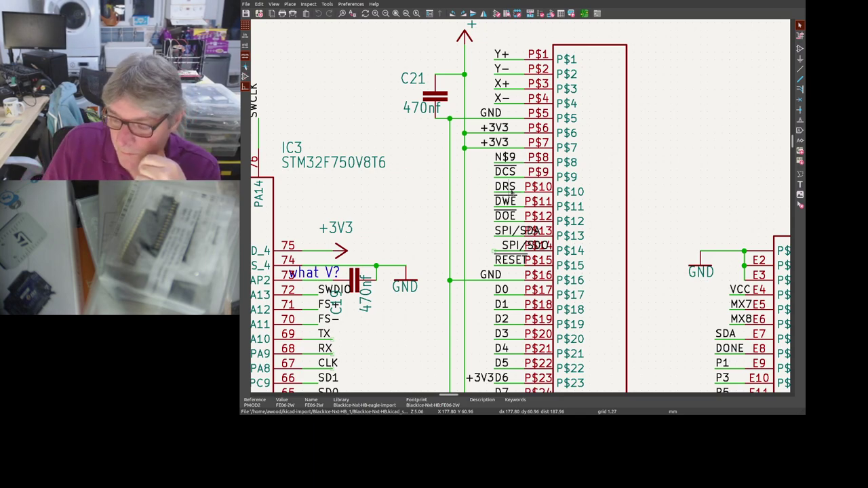
pyautogui.click(507, 192)
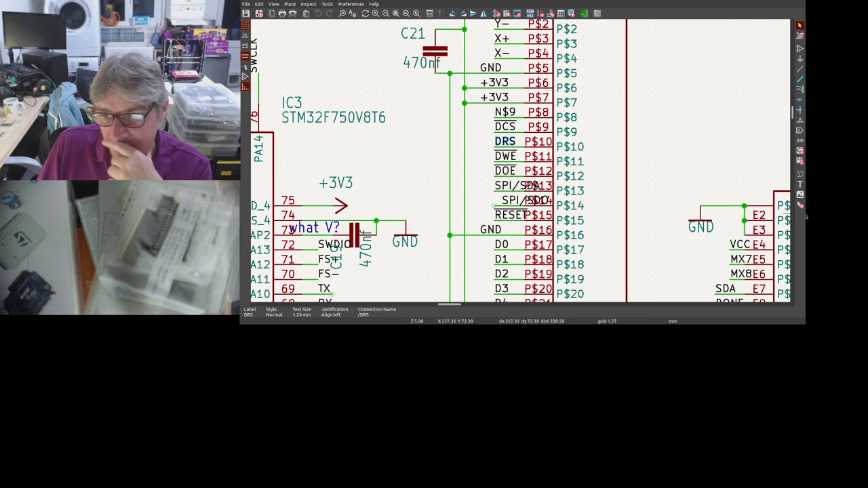
pyautogui.press('super+Up')
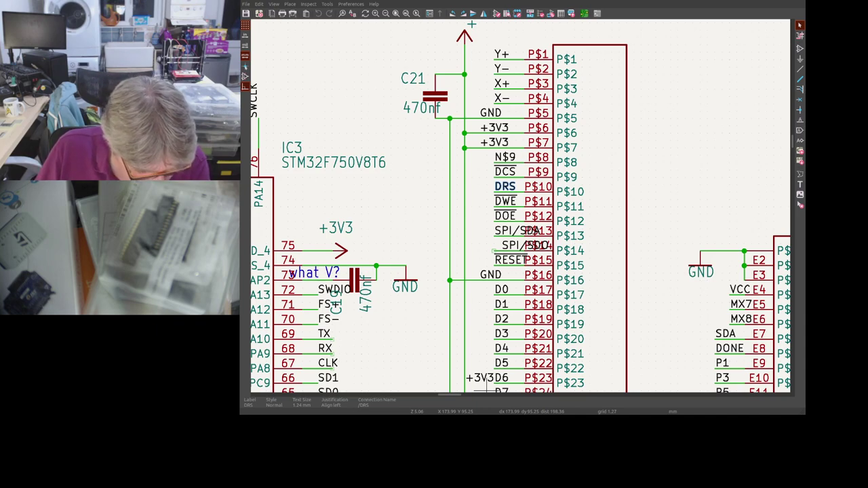
# Switch to the browser's AliExpress listing for the 3.5-inch 40-pin LCD and find its product overview.
pyautogui.hotkey('alt', 'Tab')
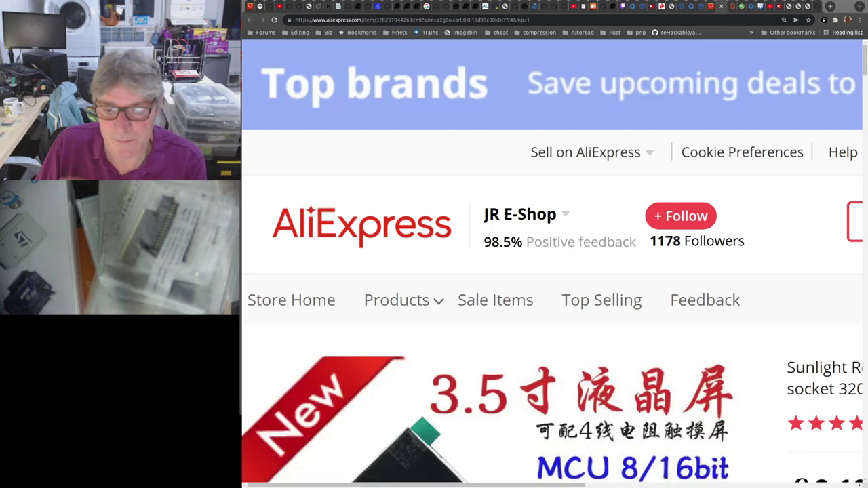
pyautogui.scroll(-10, 488, 177)
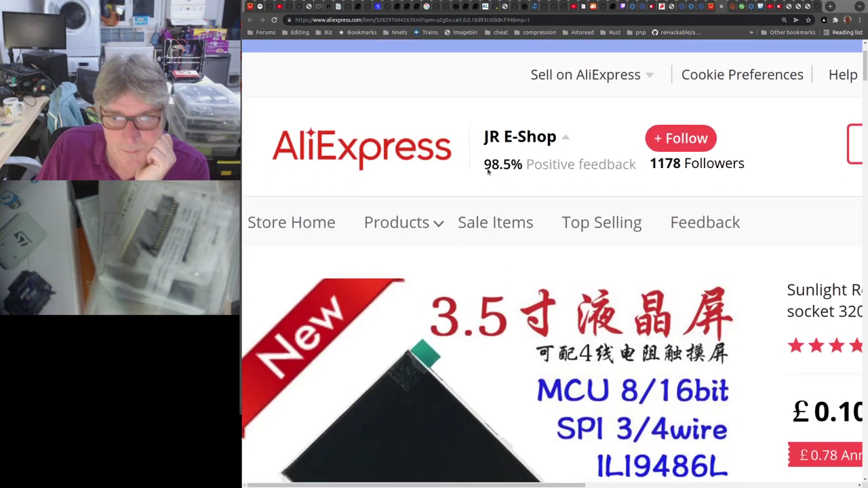
pyautogui.scroll(5, 505, 192)
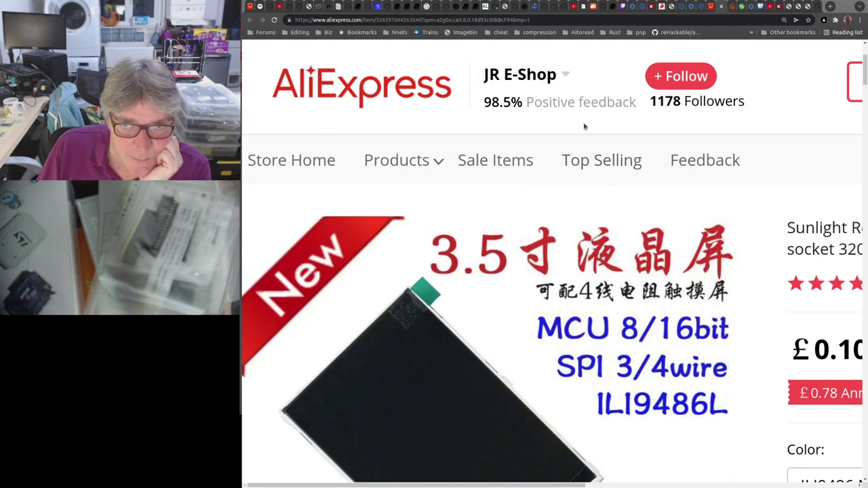
pyautogui.scroll(-5, 573, 200)
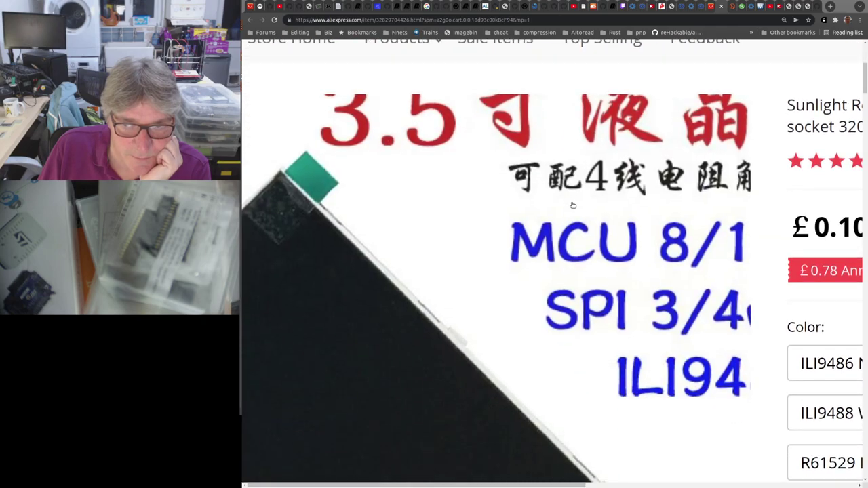
pyautogui.scroll(-10, 572, 205)
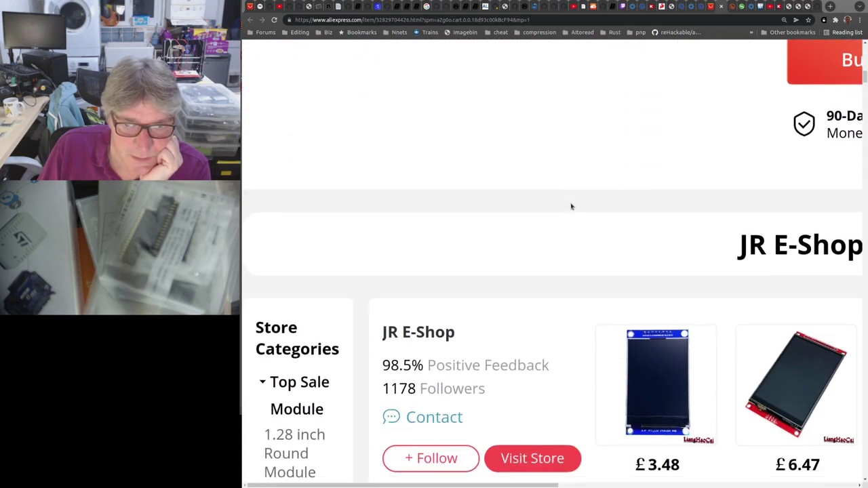
pyautogui.scroll(-5, 571, 205)
pyautogui.scroll(1, 596, 279)
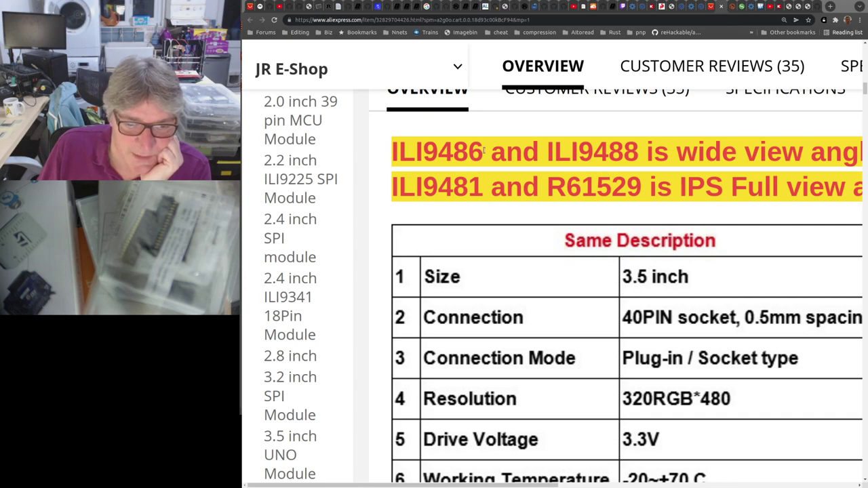
# Find the listing's interface definition table and shrink the page until all 40 pin rows fit.
pyautogui.scroll(-1, 573, 235)
pyautogui.scroll(-8, 572, 235)
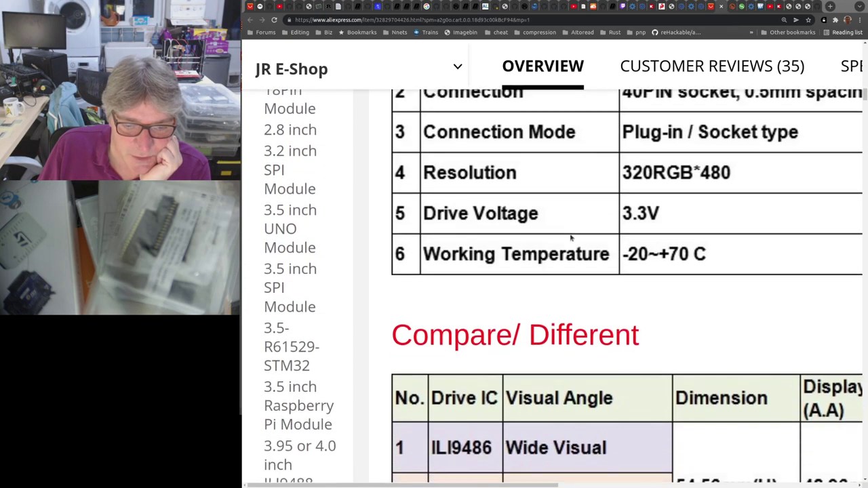
pyautogui.scroll(1, 572, 238)
pyautogui.scroll(-7, 569, 237)
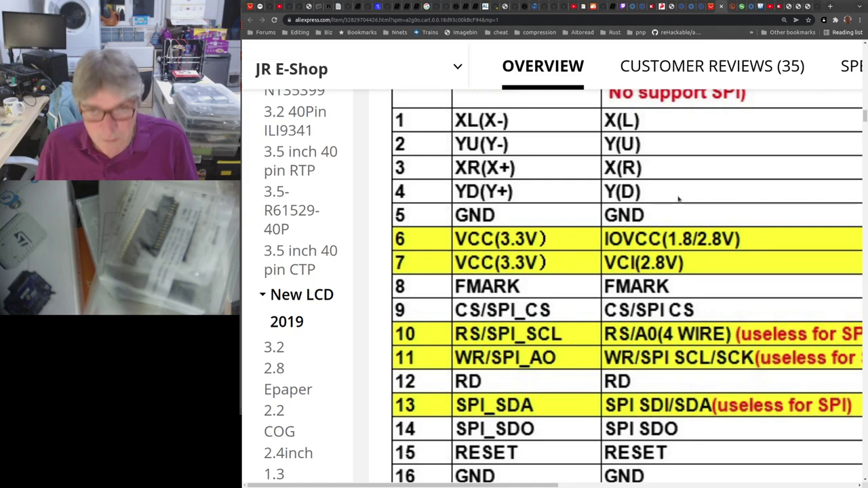
pyautogui.hotkey('ctrl', '-')
pyautogui.hotkey('ctrl', '-')
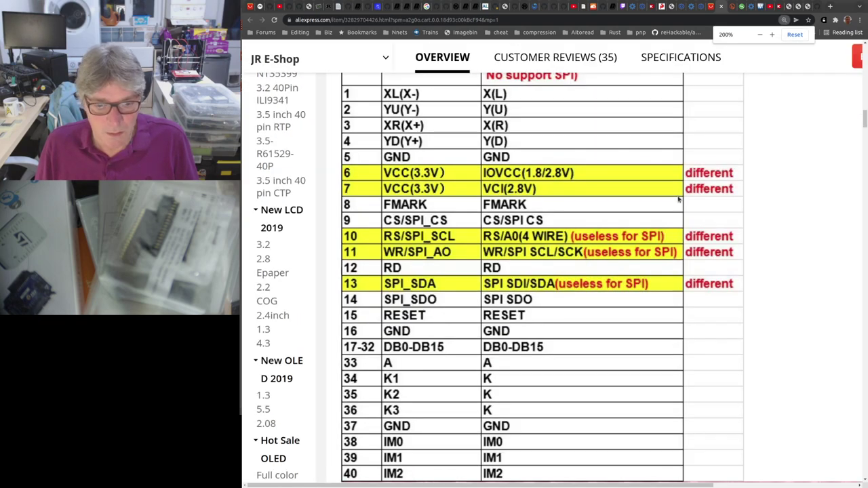
pyautogui.hotkey('ctrl', '-')
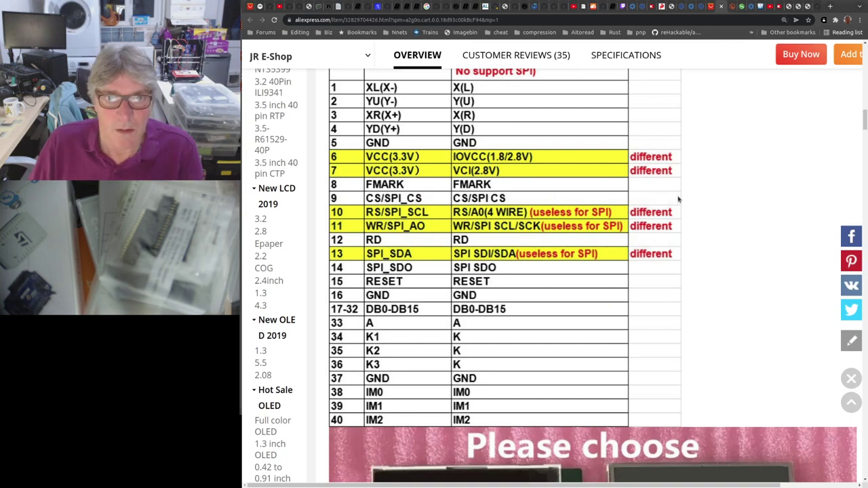
# Examine the interface table, comparing the ILI9486/ILI9488/ILI9481 pinout with the R61529 column for all 40 pins.
pyautogui.scroll(1, 430, 324)
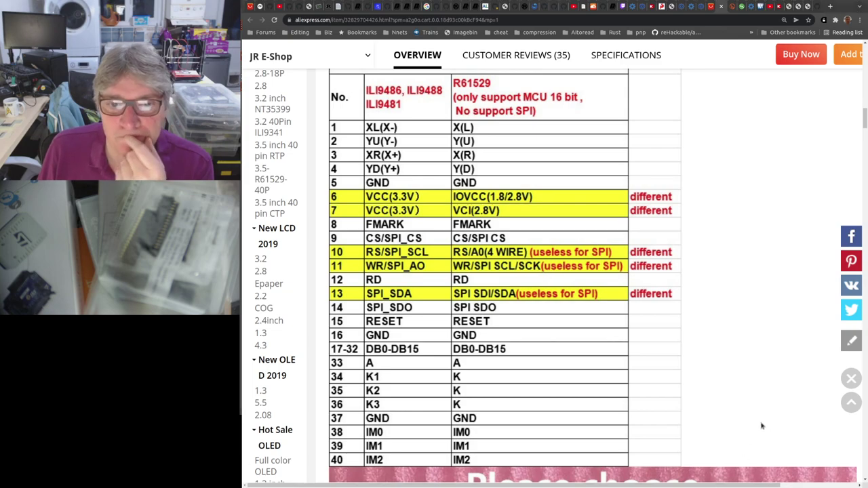
pyautogui.scroll(1, 587, 269)
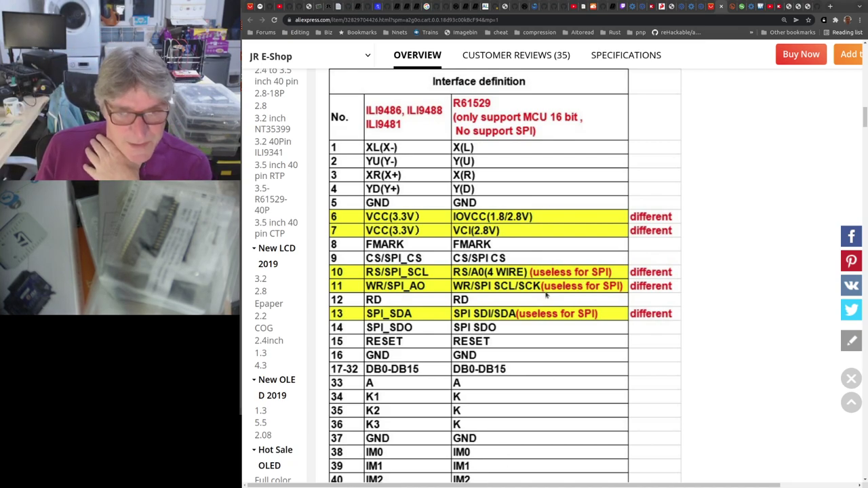
pyautogui.scroll(-2, 549, 292)
pyautogui.scroll(3, 552, 273)
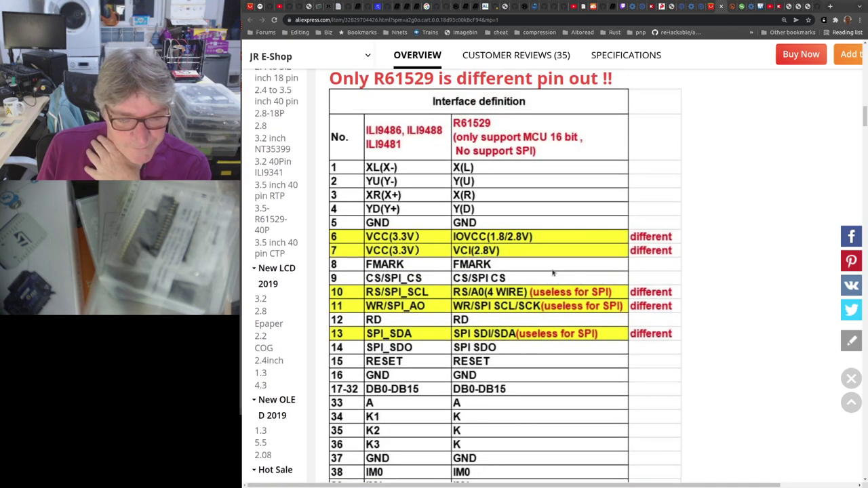
pyautogui.scroll(-2, 552, 272)
pyautogui.scroll(1, 553, 272)
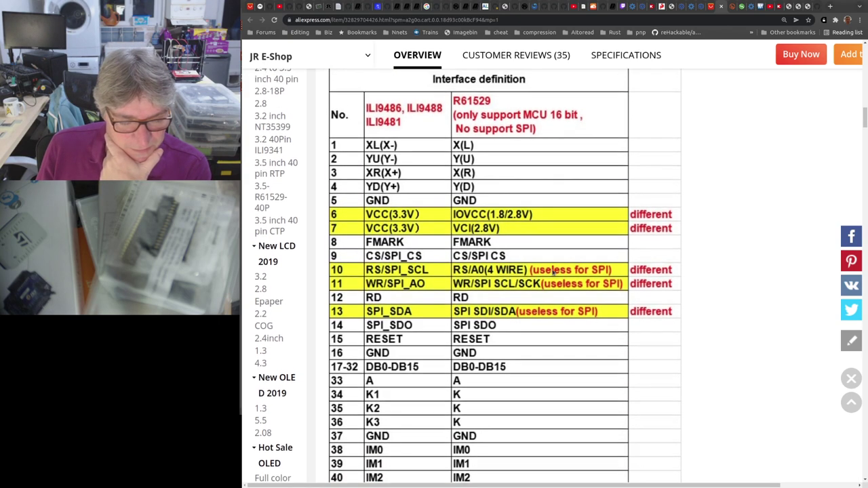
pyautogui.scroll(-1, 553, 272)
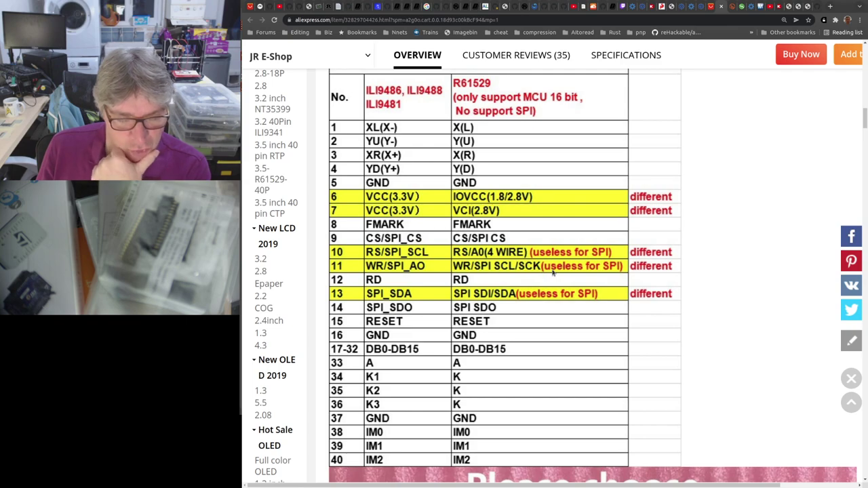
pyautogui.scroll(-4, 553, 272)
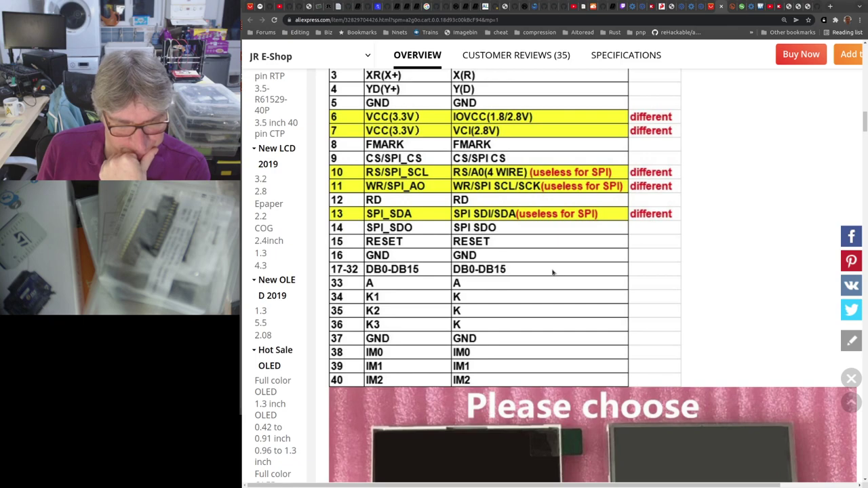
pyautogui.scroll(3, 553, 273)
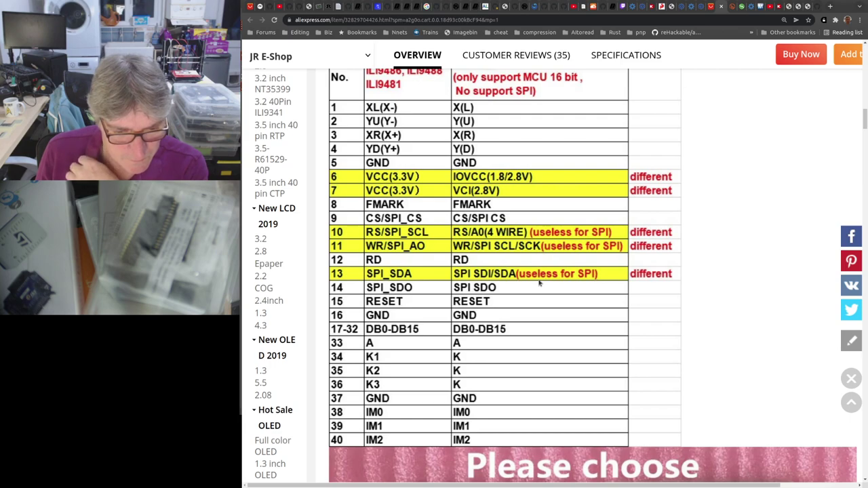
pyautogui.scroll(1, 539, 284)
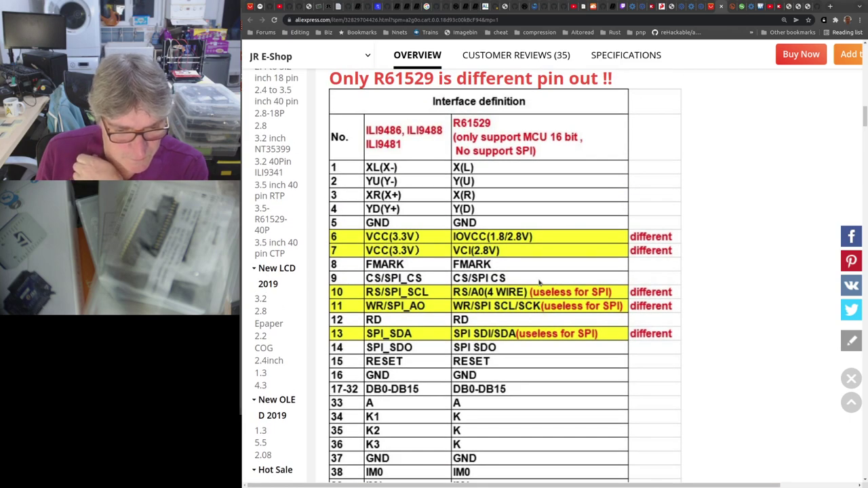
pyautogui.scroll(-2, 539, 284)
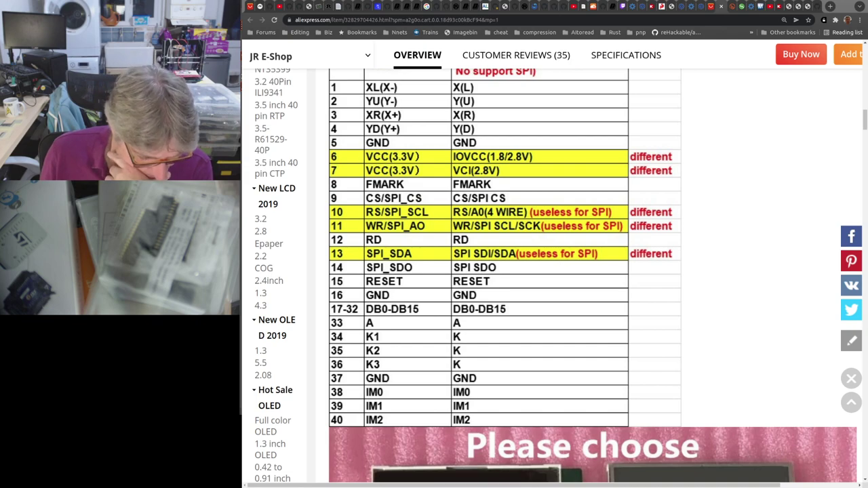
# Switch back to the KiCad schematic and select the N$9 wire on LCD connector pin P$8.
pyautogui.hotkey('alt', 'Tab')
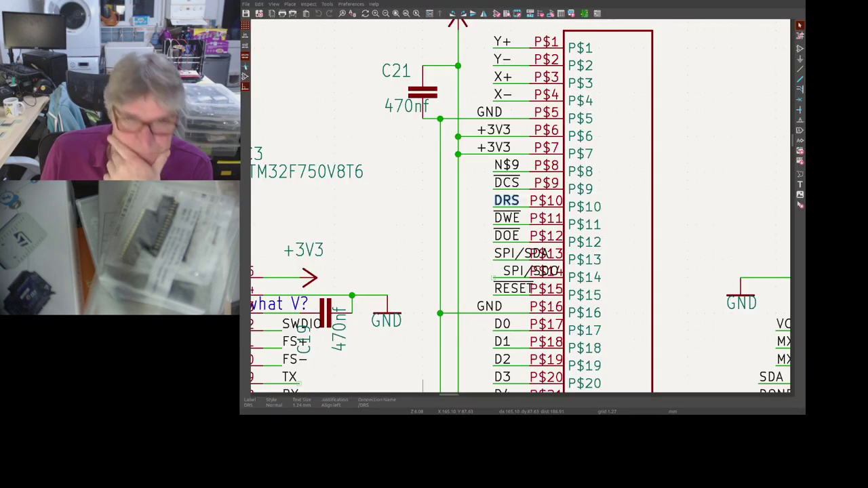
pyautogui.scroll(2, 512, 158)
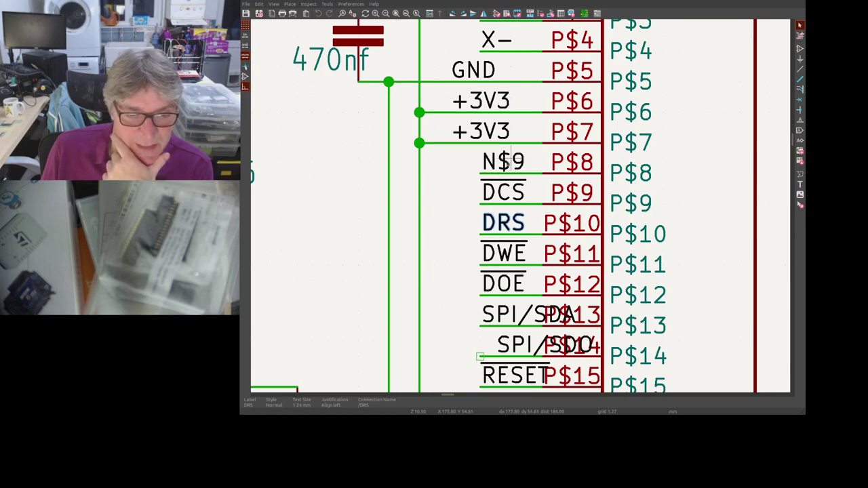
pyautogui.click(506, 174)
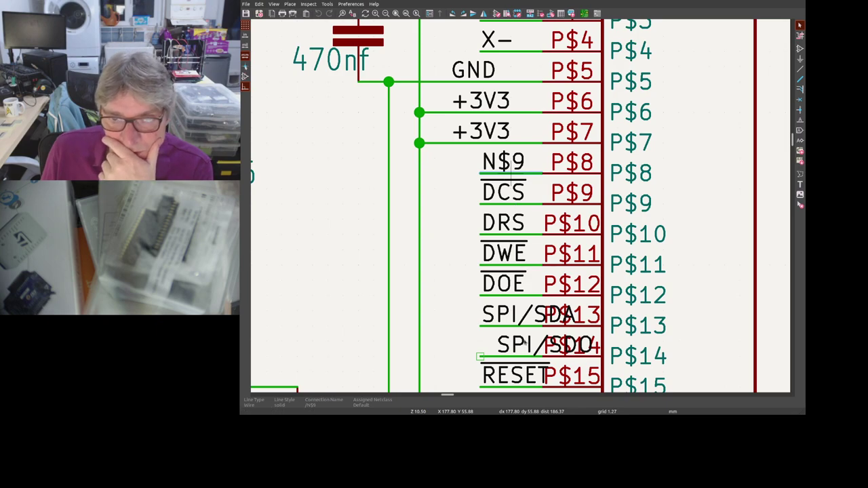
pyautogui.press('l')
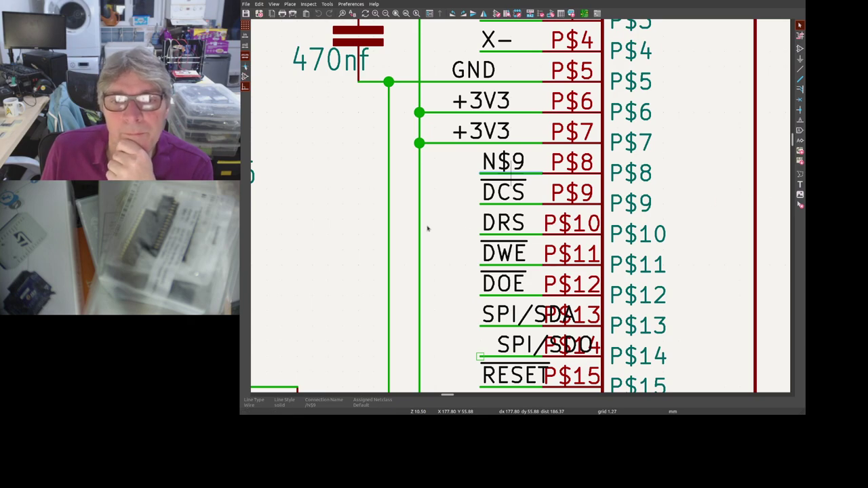
# Survey the schematic around the LCD connector and the STM32F750V8T6 to locate the microcontroller's signal labels.
pyautogui.scroll(-3, 456, 220)
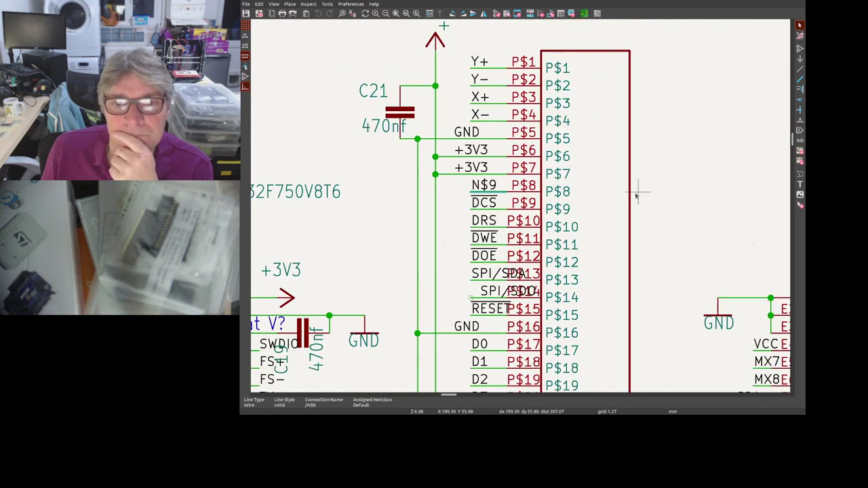
pyautogui.scroll(-3, 635, 195)
pyautogui.scroll(-4, 446, 222)
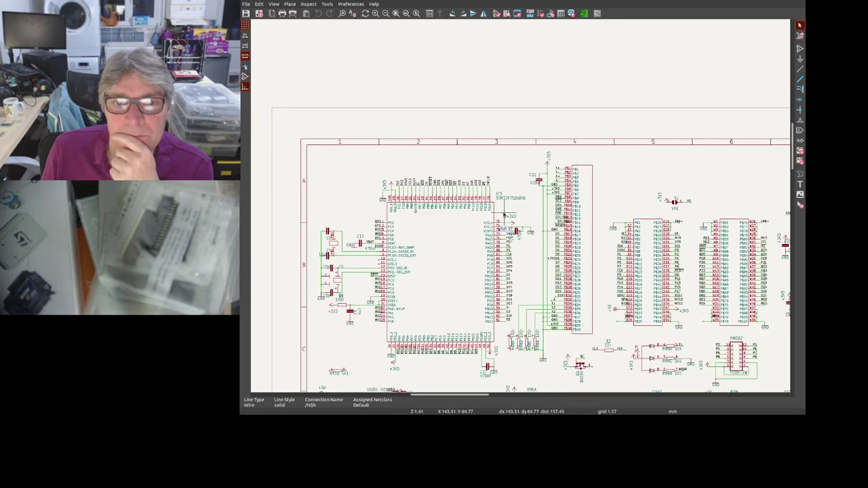
pyautogui.scroll(3, 485, 266)
pyautogui.scroll(-2, 485, 265)
pyautogui.scroll(1, 447, 318)
pyautogui.scroll(-2, 445, 326)
pyautogui.scroll(3, 443, 350)
pyautogui.scroll(-4, 443, 353)
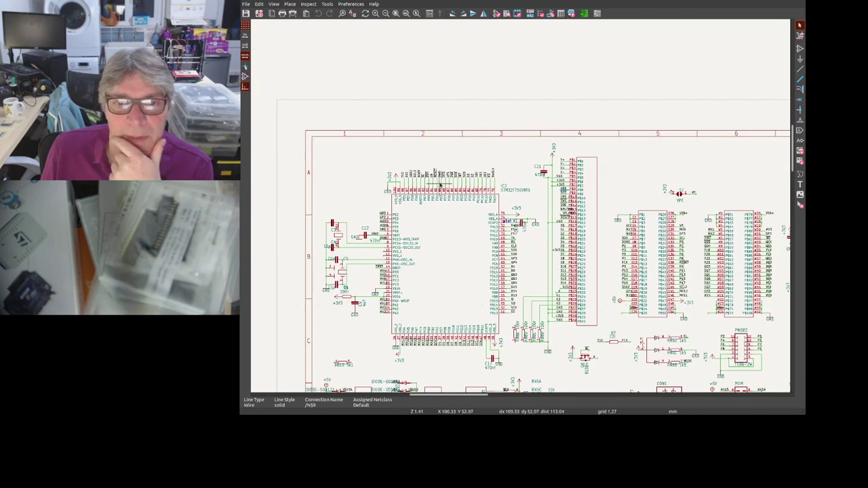
# Examine the signal labels on STM32F750V8T6 pins 76 to 98, including DCS, DWE, DOE, RESET and INT.
pyautogui.scroll(6, 447, 183)
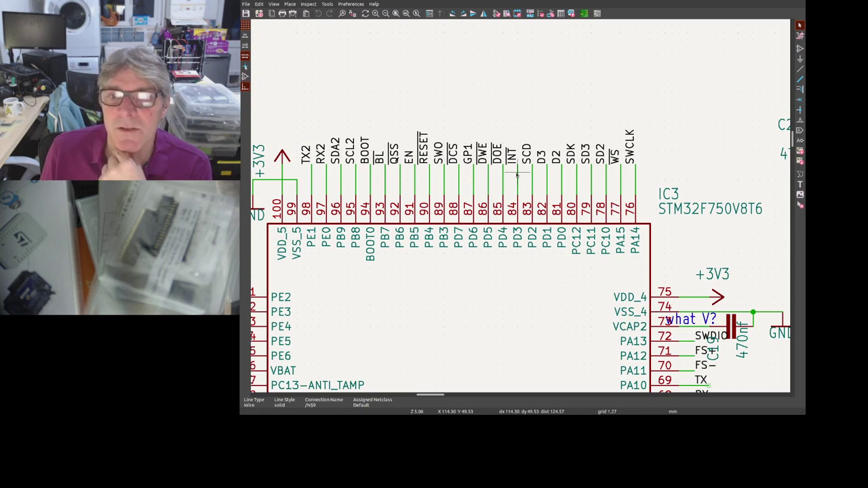
pyautogui.scroll(-2, 517, 175)
pyautogui.scroll(3, 516, 174)
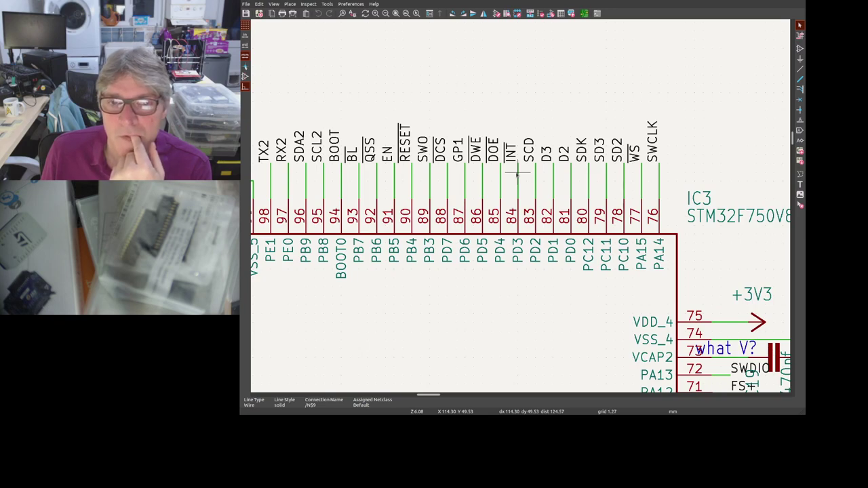
pyautogui.scroll(-2, 516, 174)
pyautogui.scroll(2, 517, 175)
pyautogui.scroll(-2, 517, 175)
pyautogui.scroll(2, 517, 175)
pyautogui.scroll(-2, 517, 175)
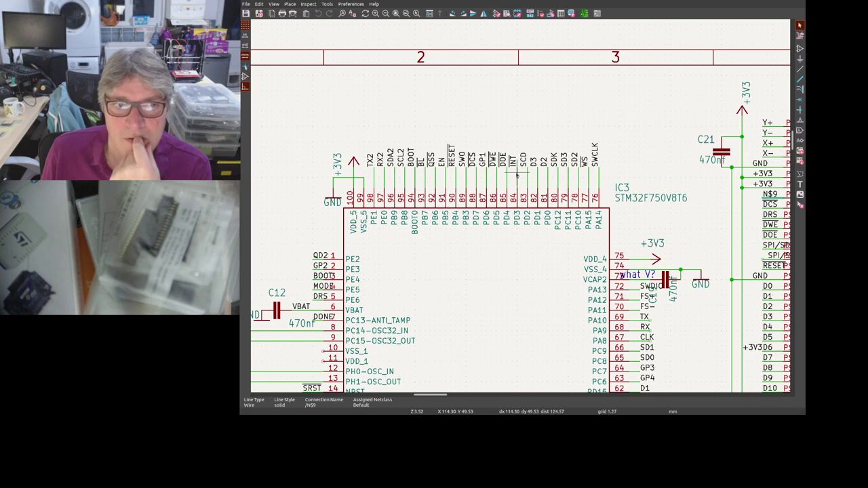
pyautogui.scroll(2, 516, 175)
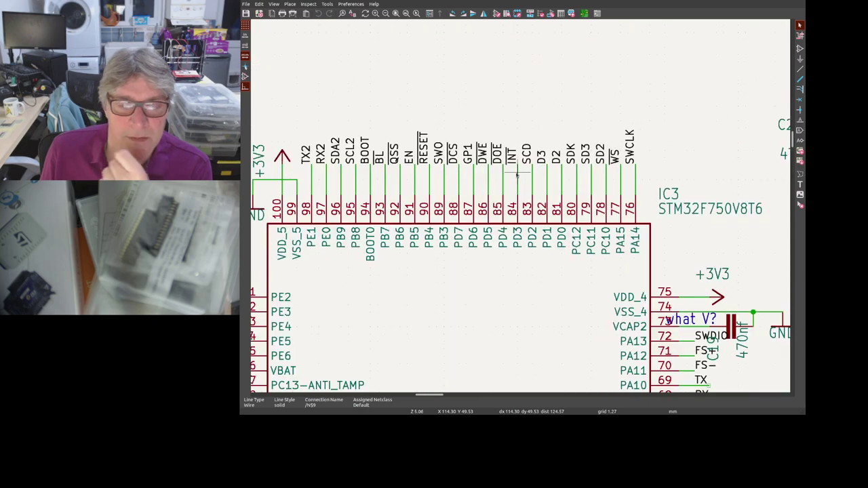